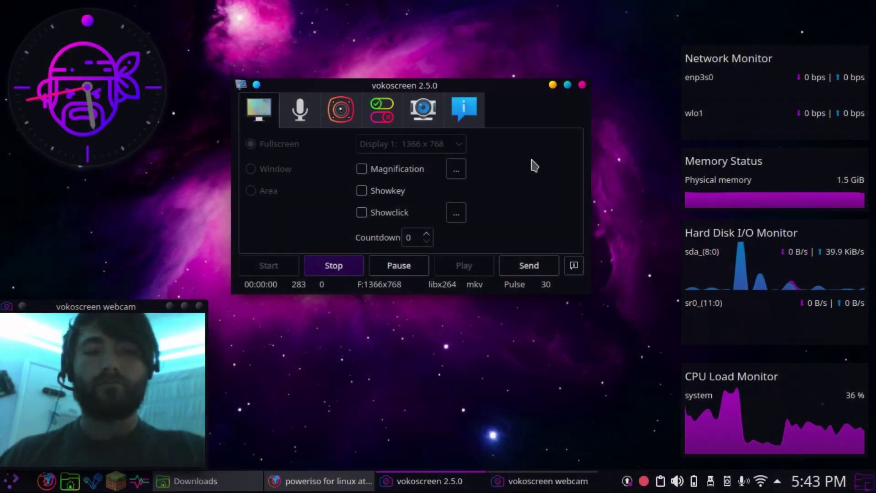
Minimize the vokoscreen recorder window.
left_click(554, 85)
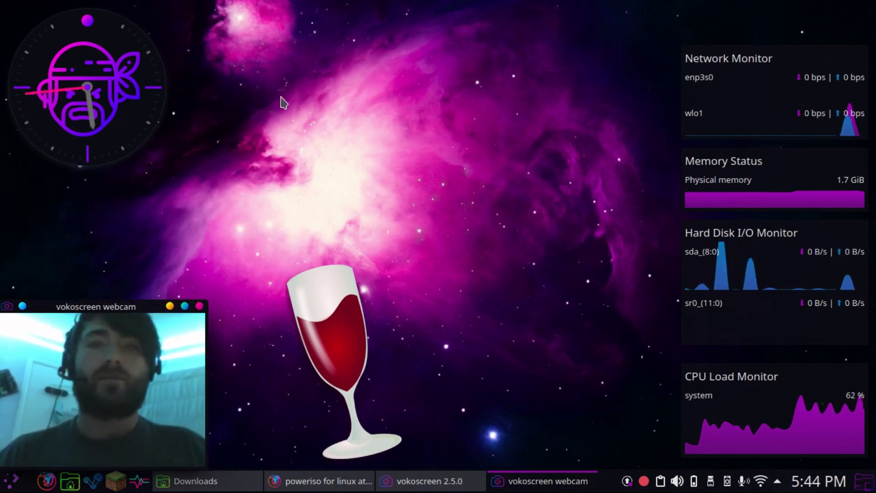
Open the 'Download PowerISO for Linux' page on poweriso.com from the DuckDuckGo results.
left_click(315, 481)
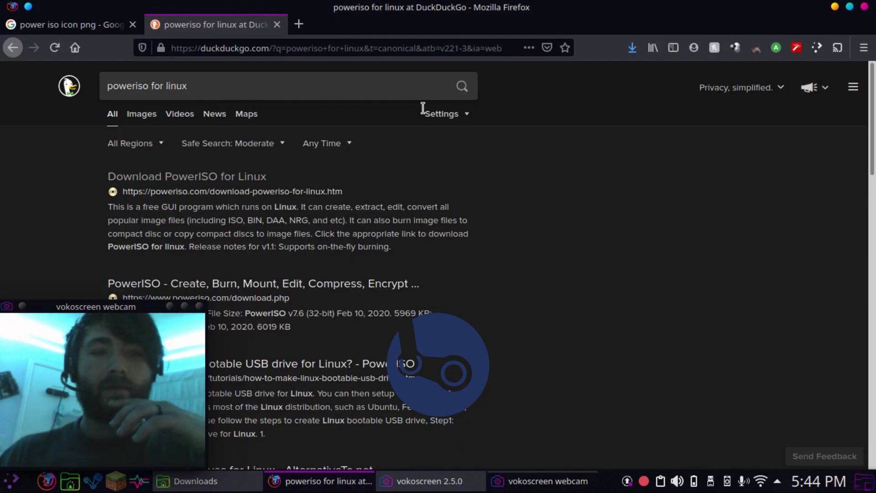
left_click(229, 180)
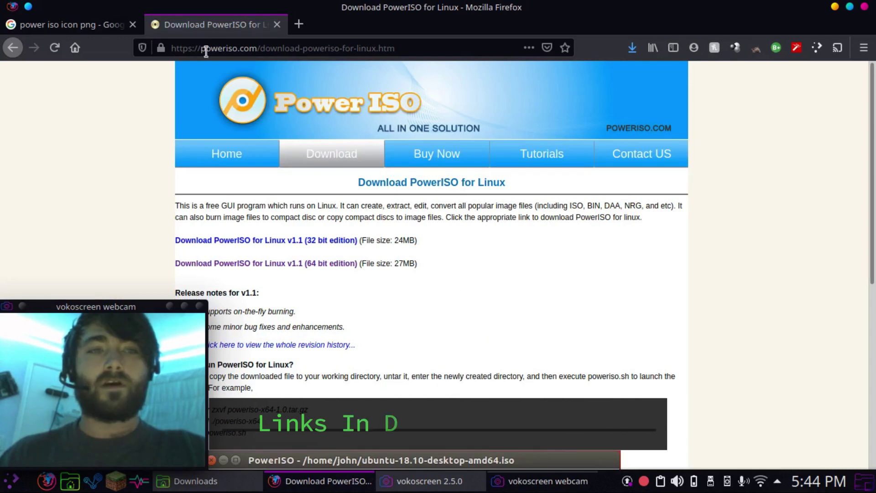
left_click_drag(217, 47, 433, 57)
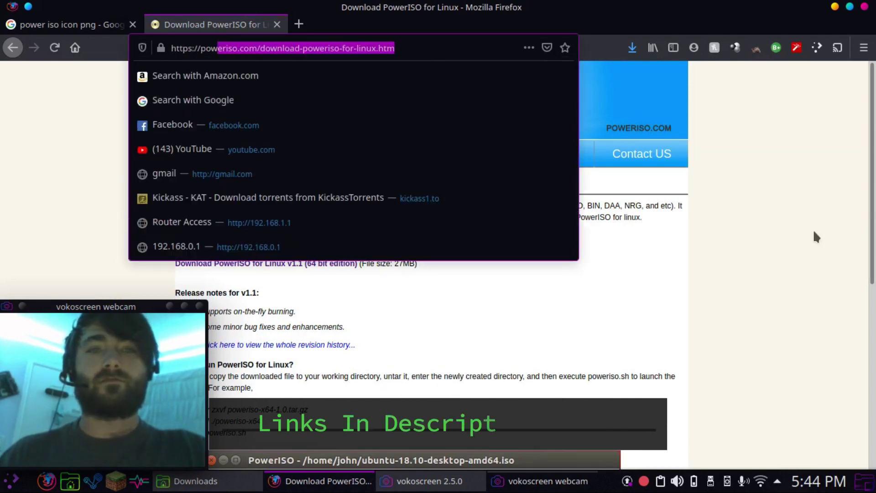
left_click(813, 232)
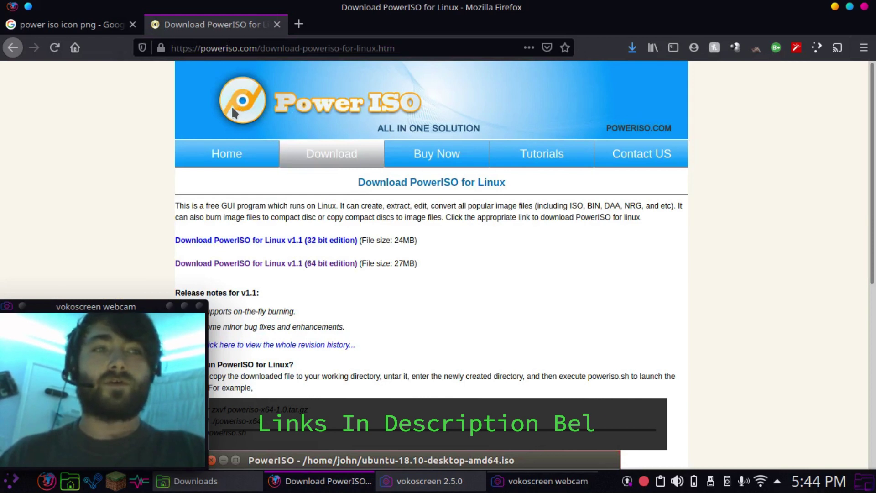
Glance at the PowerISO icon image tab, then return to the download page.
left_click(72, 26)
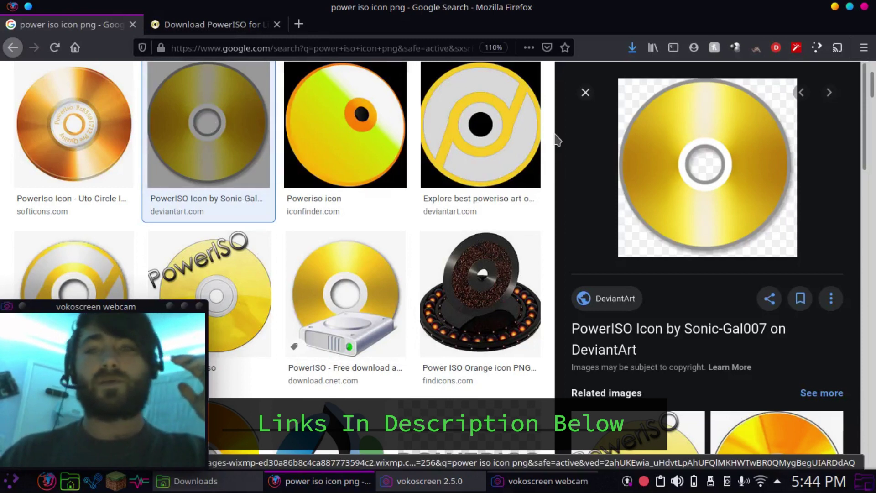
left_click(191, 31)
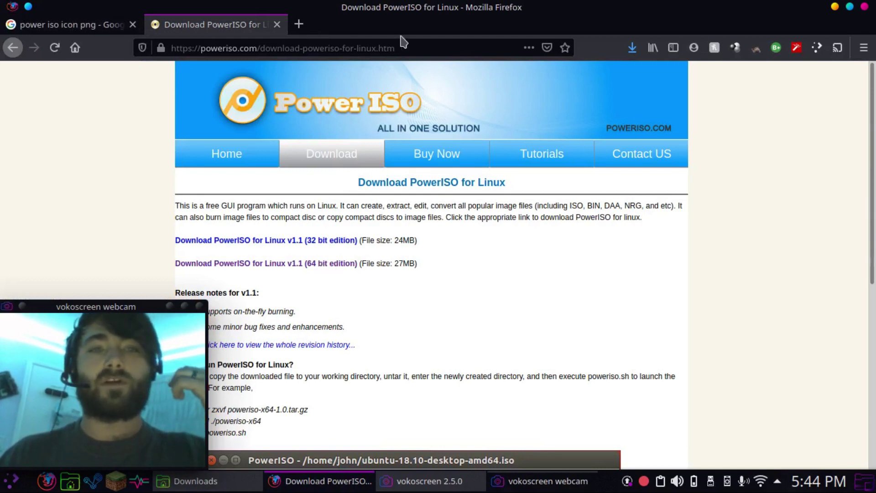
left_click(402, 46)
left_click(662, 300)
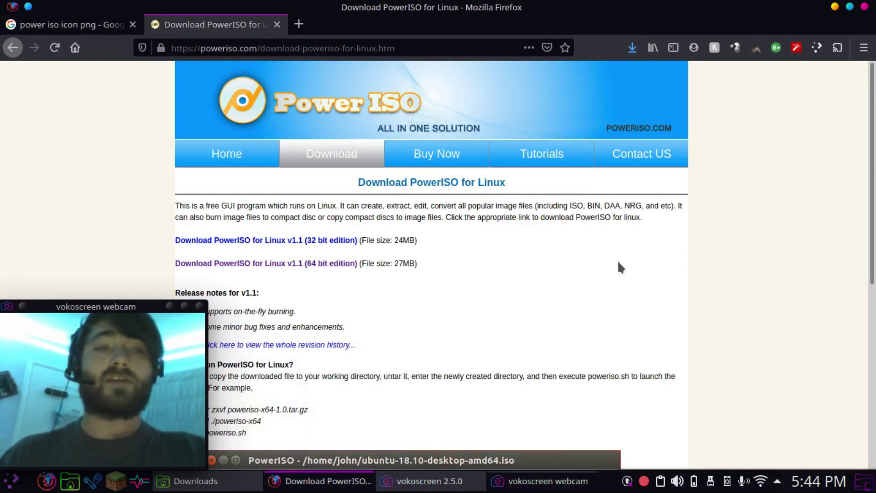
Show the downloaded poweriso-x64-1.1.tar.gz archive in the Downloads folder.
left_click(215, 481)
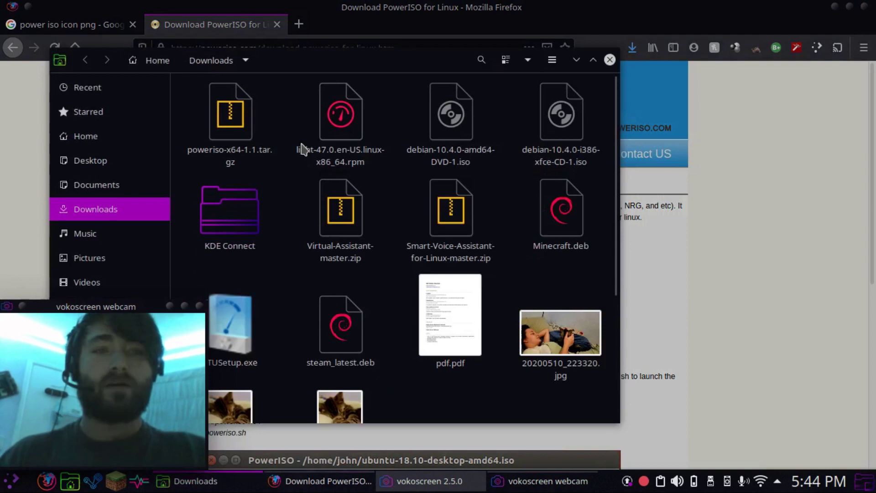
left_click(248, 136)
left_click(299, 212)
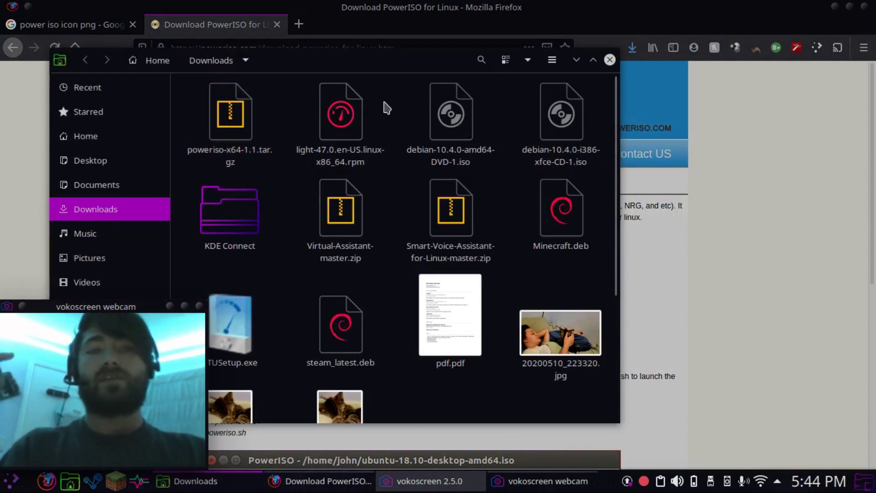
Run 'sudo nautilus' in a new terminal and enter the account password.
key("ctrl+alt+t")
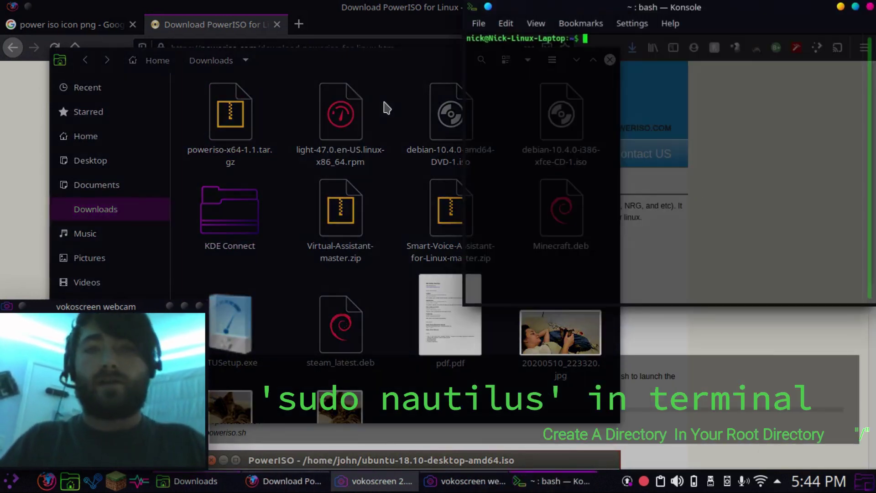
type("nautilus")
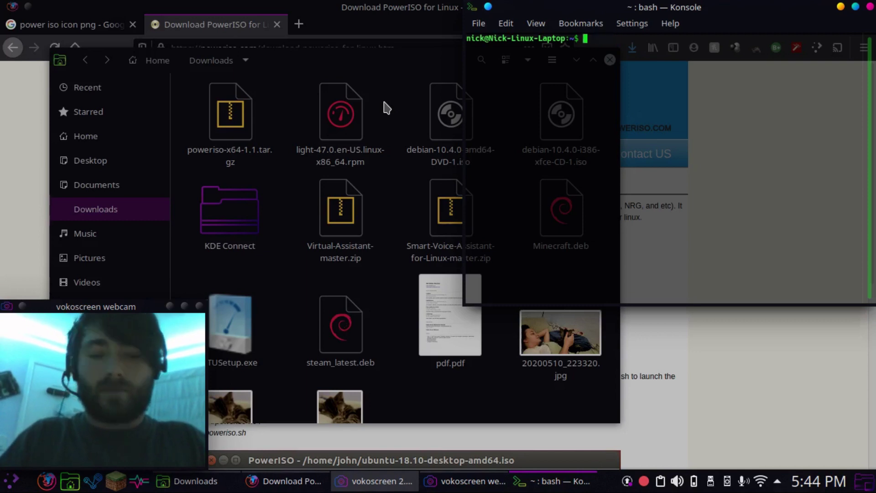
type("sudo nautilus")
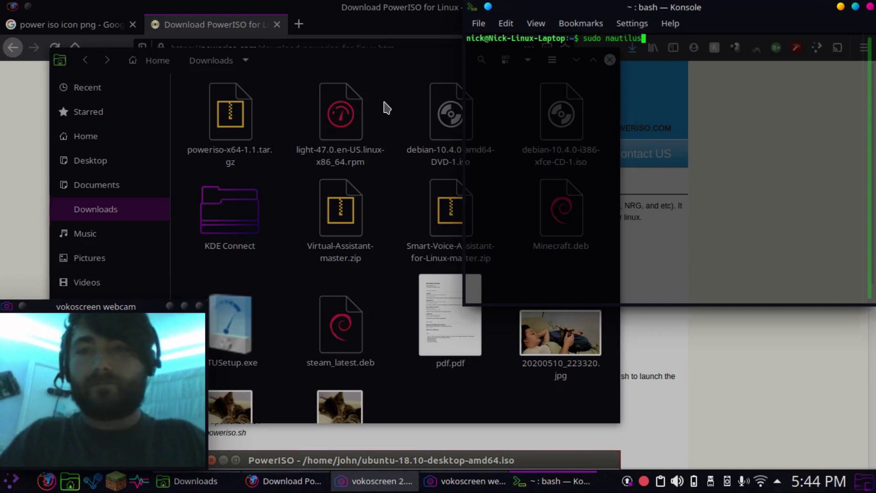
key("Return")
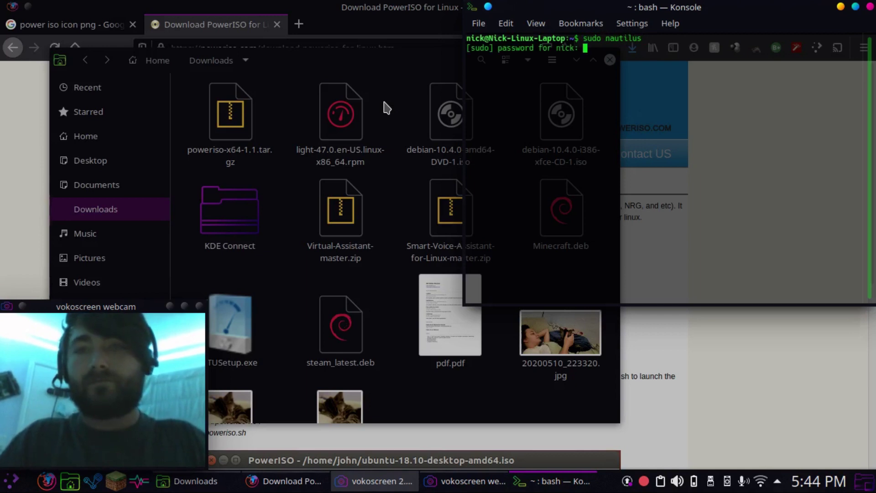
key("Return")
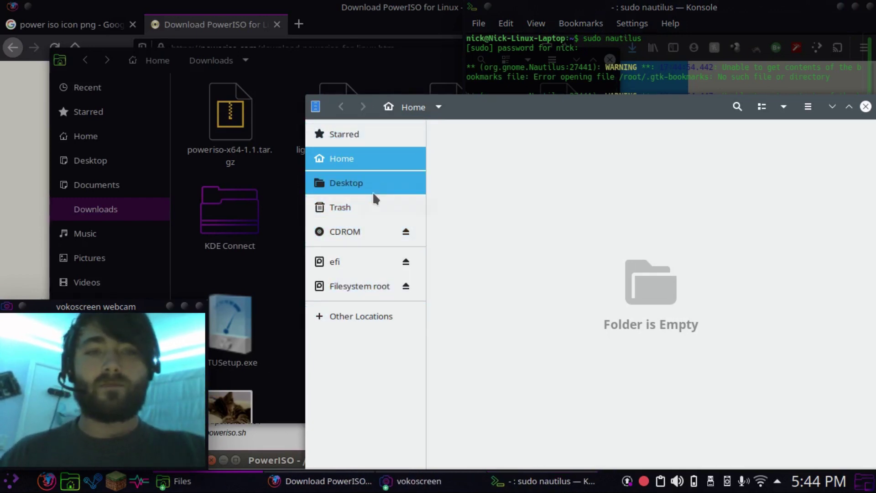
Browse from the filesystem root into /poweriso-x64 to reveal poweriso and poweriso.sh.
left_click_drag(372, 196, 361, 277)
left_click(361, 287)
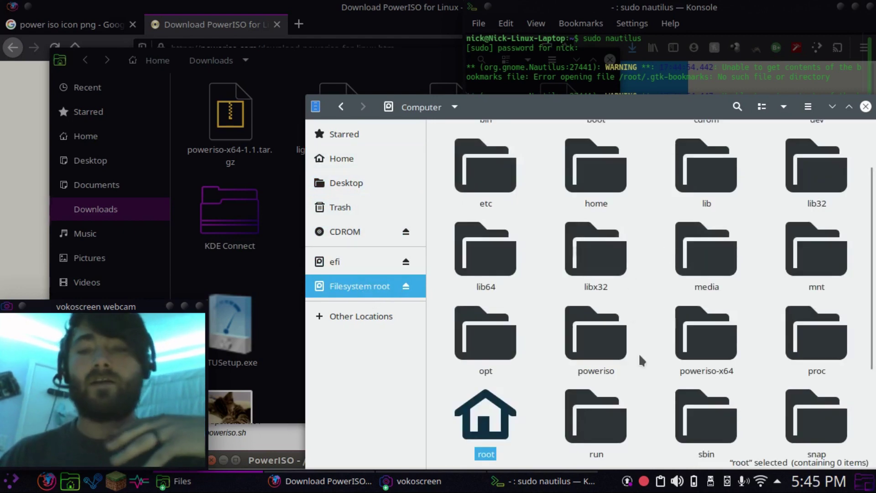
double_click(595, 354)
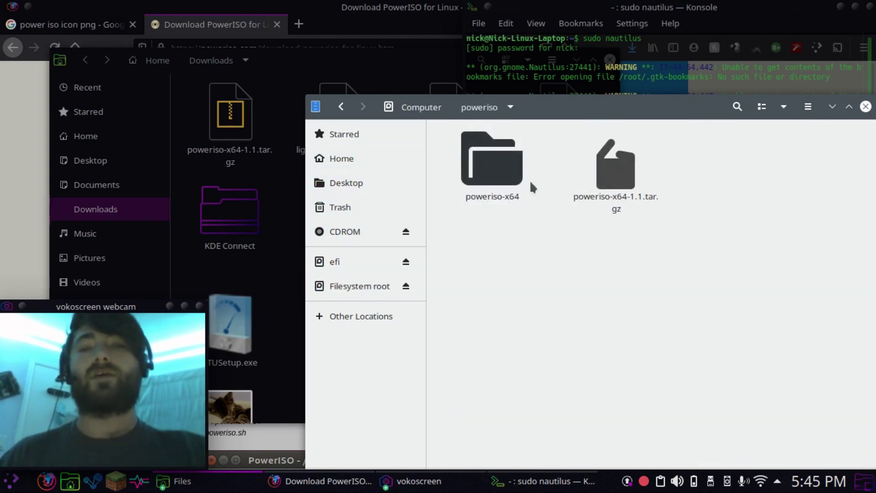
left_click(342, 109)
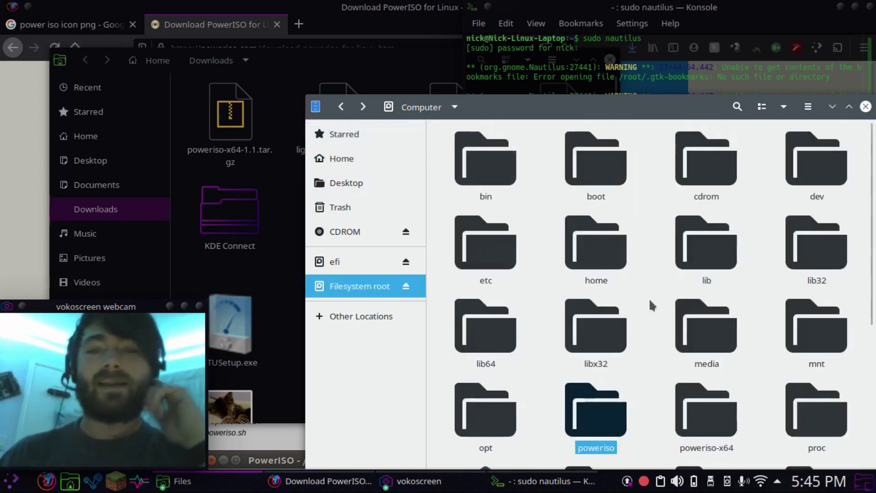
double_click(714, 431)
scroll(591, 274, "down", 15)
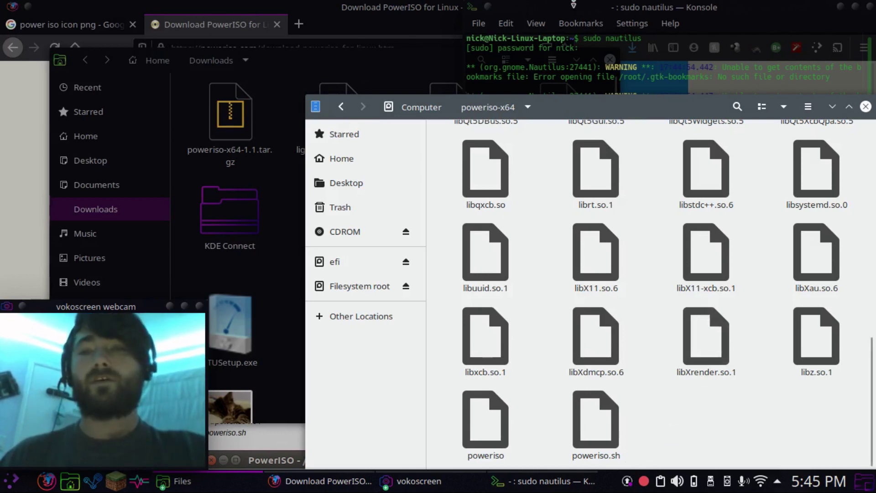
left_click(708, 33)
left_click_drag(715, 19, 365, 43)
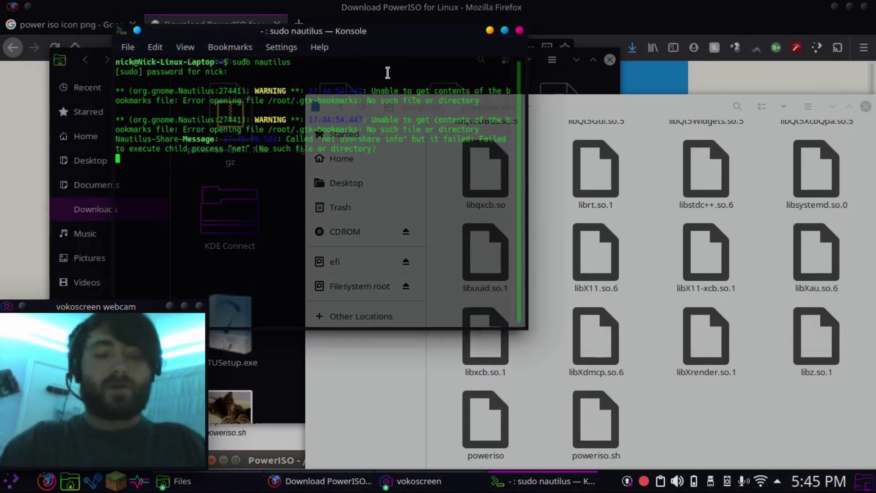
In a new terminal, drop in the poweriso.sh path and run it.
key("ctrl+shift+n")
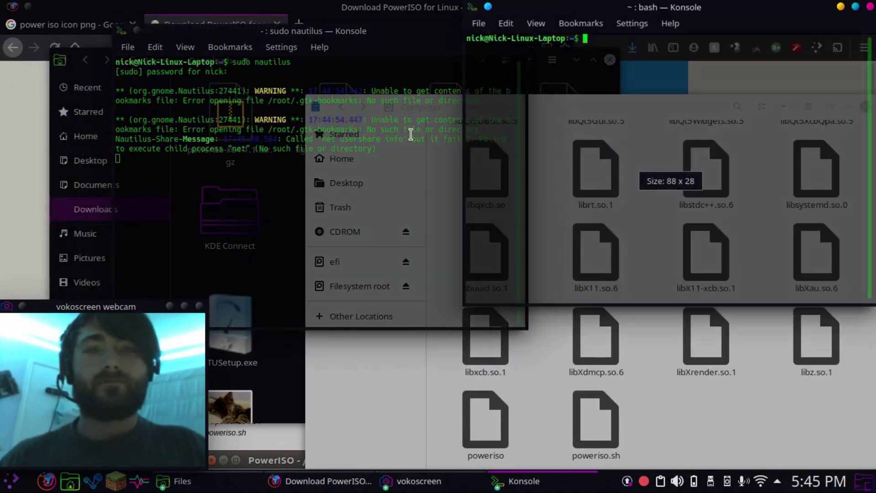
left_click_drag(694, 19, 353, 16)
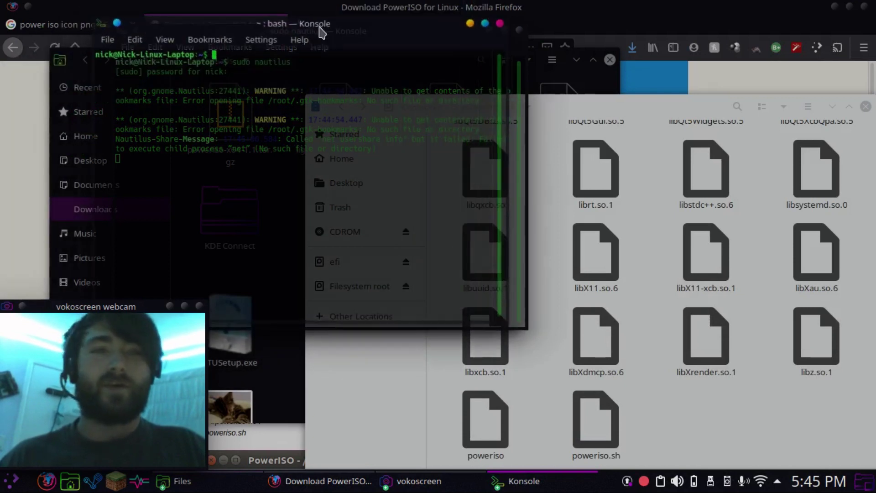
type("c")
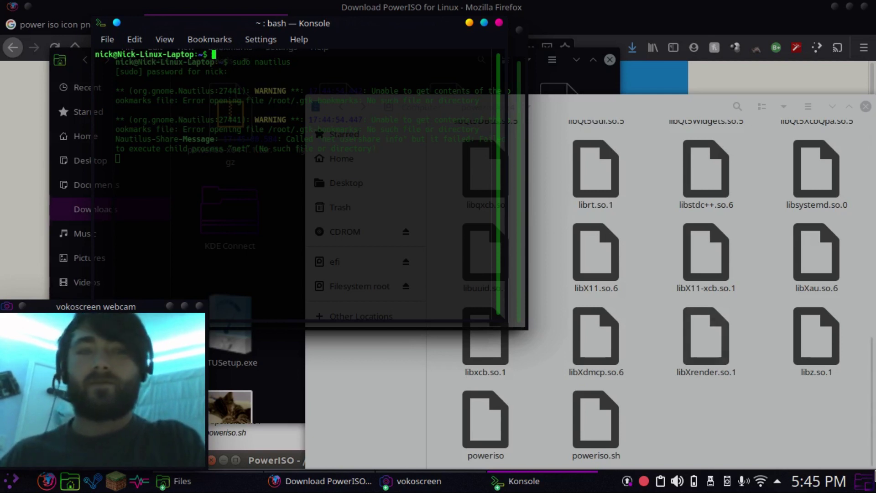
left_click(637, 422)
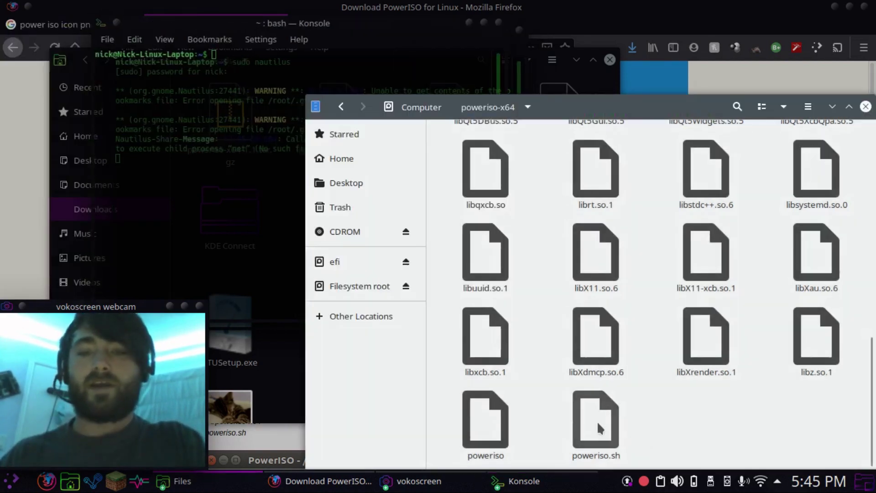
left_click_drag(599, 429, 173, 169)
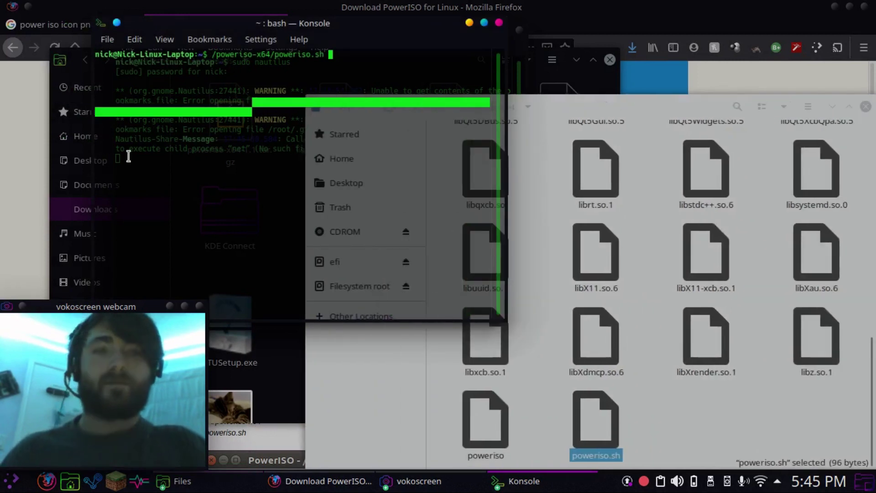
key("Return")
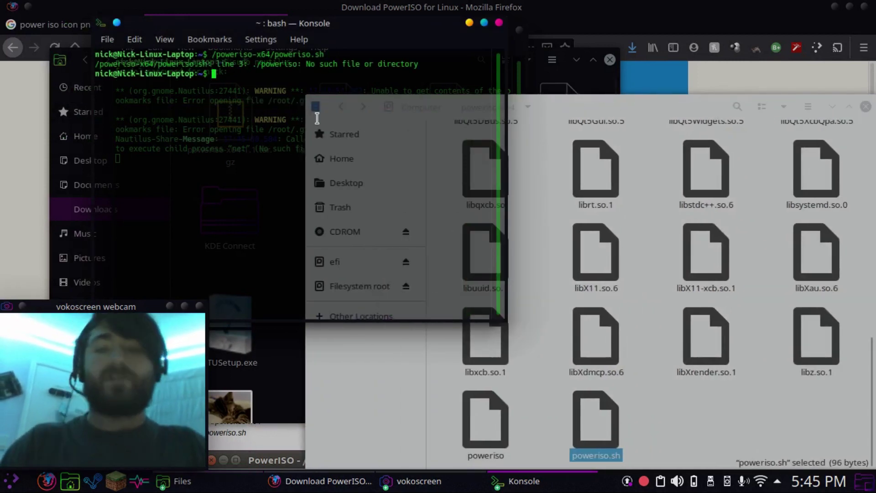
Change into /poweriso-x64 and run poweriso.sh from there to launch PowerISO.
type("cd /")
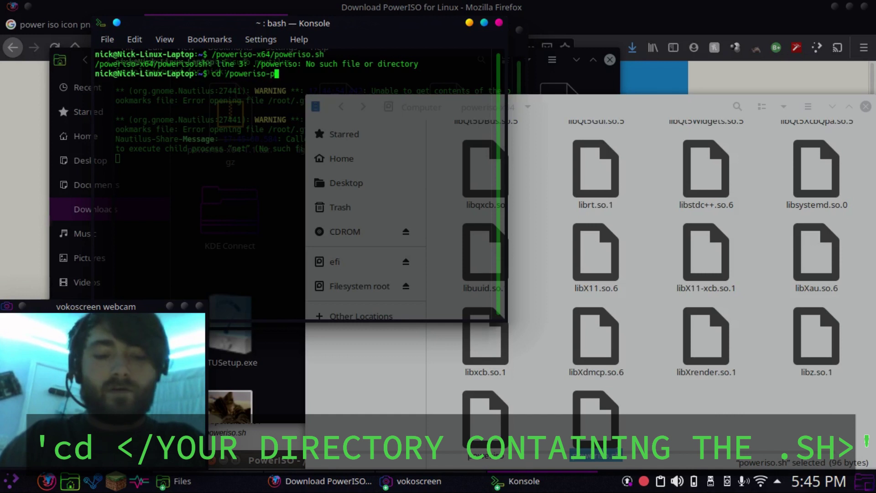
type("poweriso-")
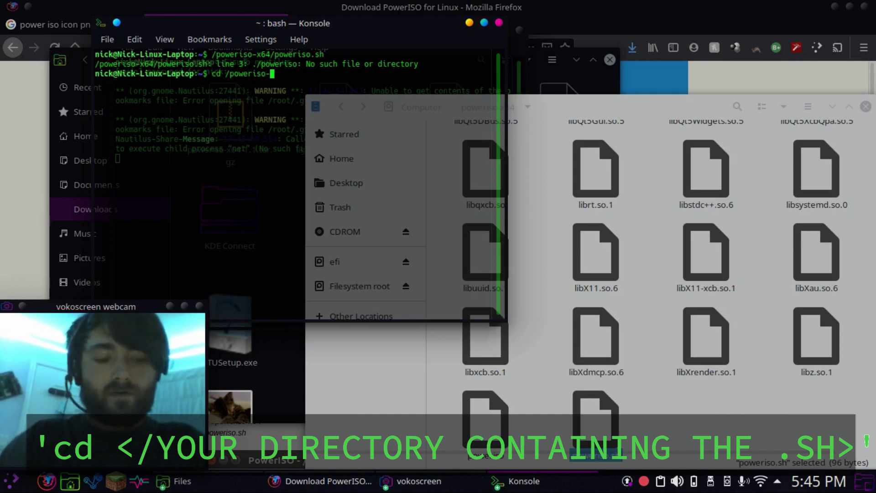
type("x64")
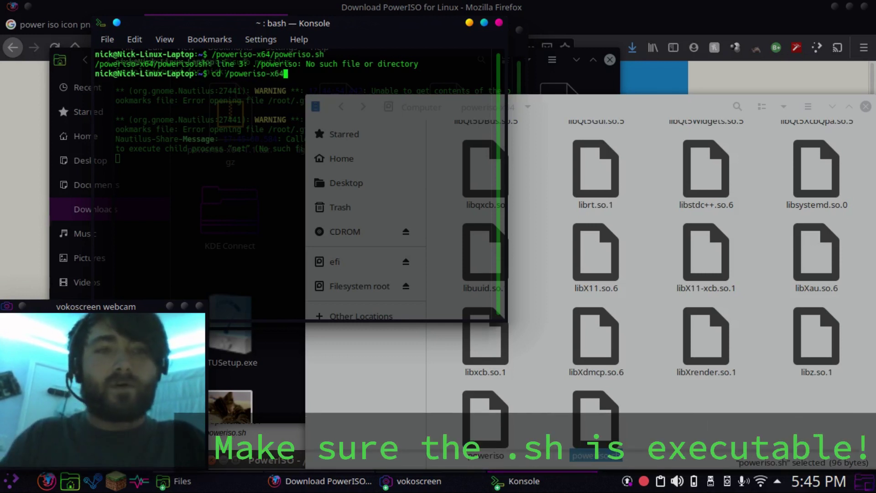
key("Return")
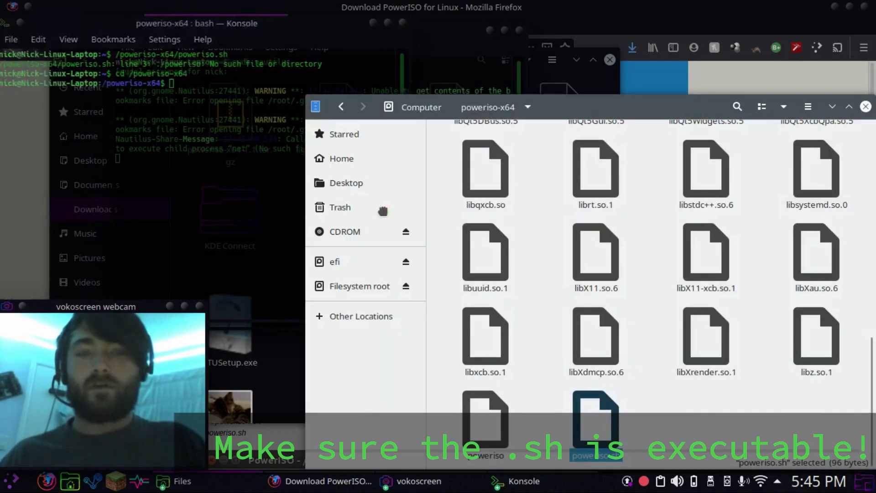
left_click_drag(596, 420, 229, 144)
key("Return")
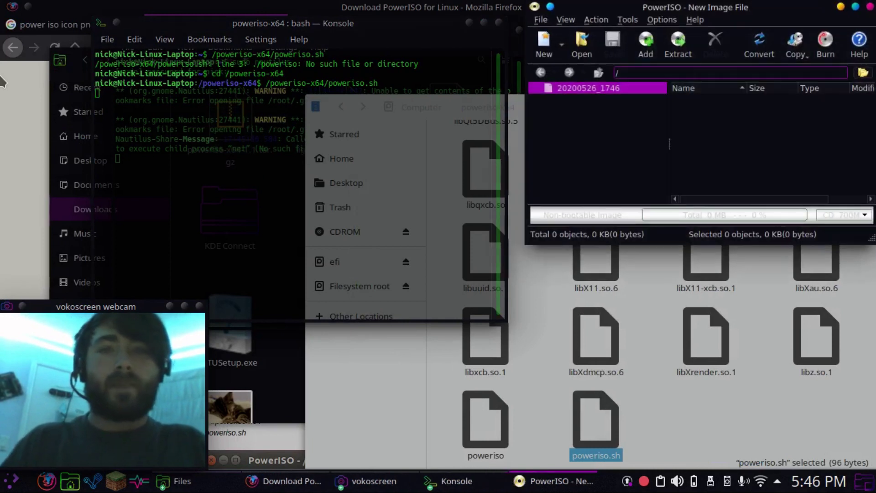
Close the PowerISO - New Image File window.
left_click(869, 7)
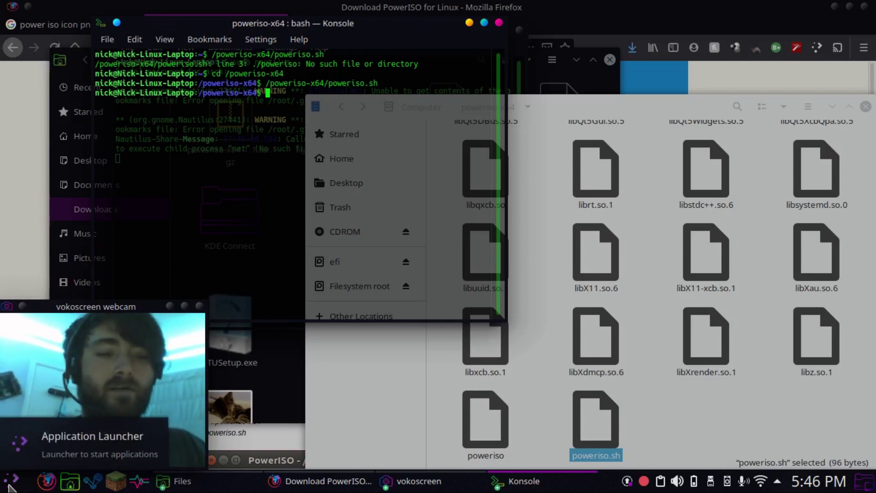
Launch KDE Menu Editor through the launcher's Edit Applications... option.
left_click(10, 482)
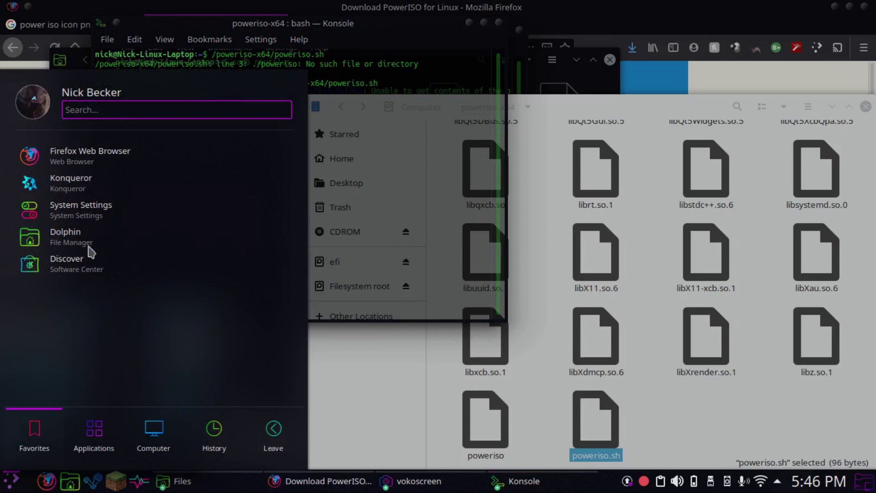
right_click(2, 480)
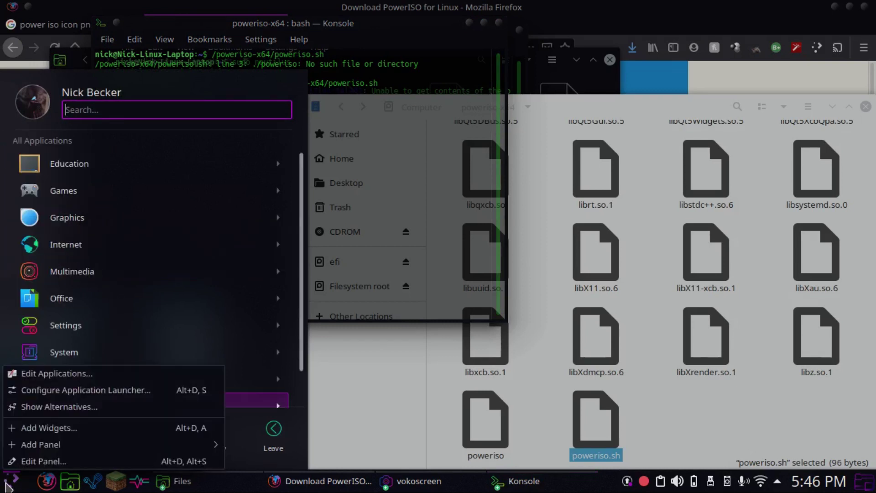
left_click(97, 378)
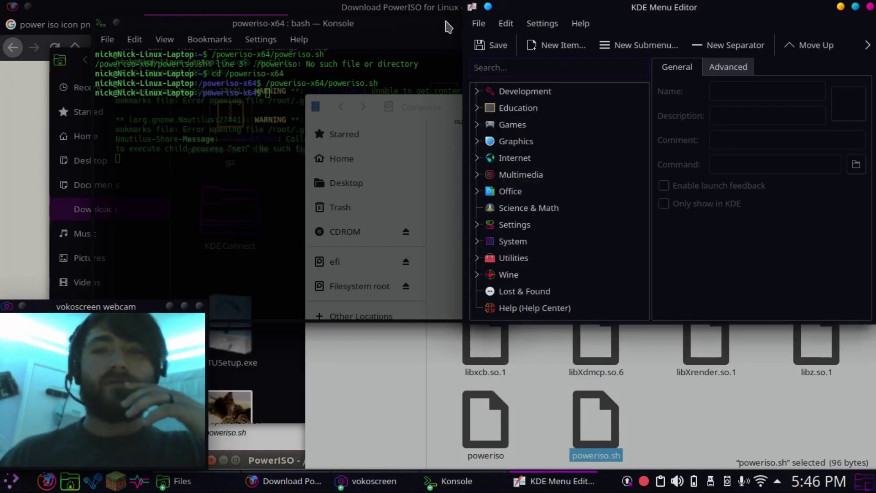
Create a new menu entry under Utilities named 'Power ISO'.
left_click_drag(665, 14, 527, 99)
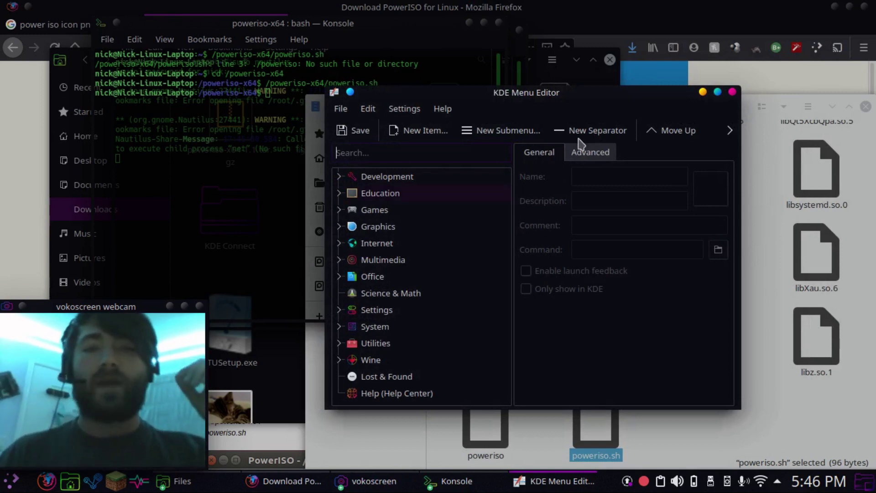
left_click_drag(552, 102, 495, 89)
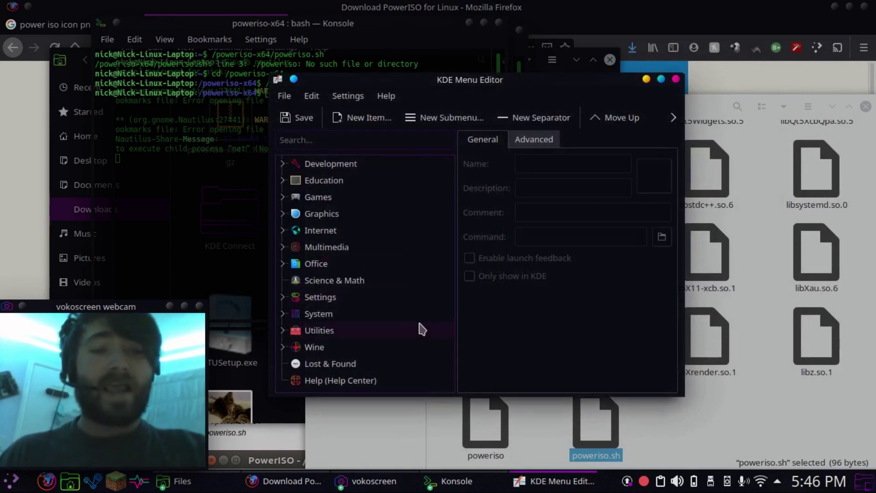
left_click(284, 332)
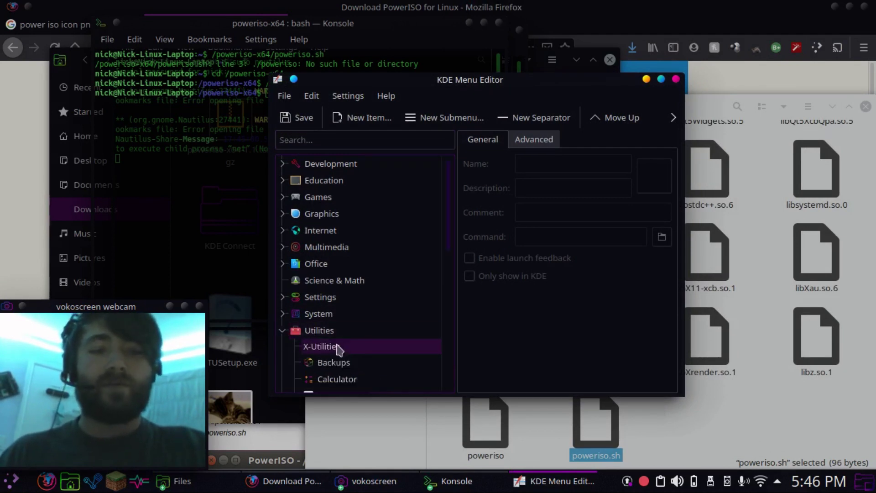
left_click(333, 336)
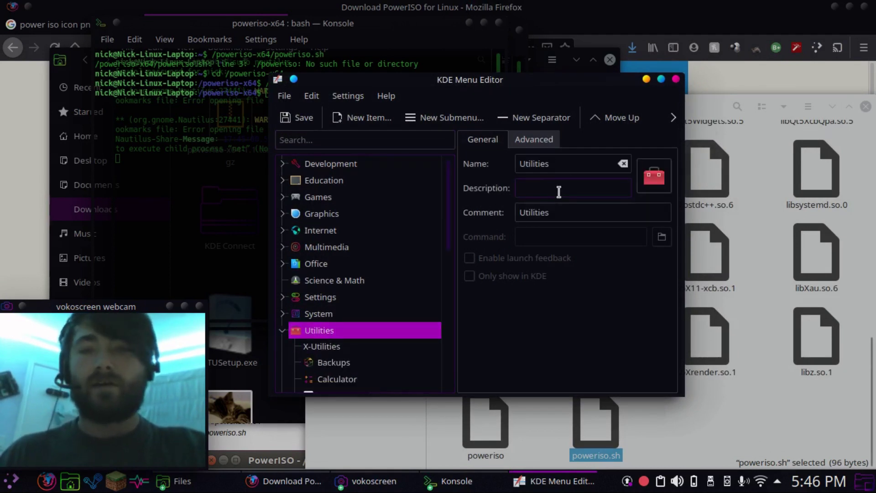
left_click(393, 118)
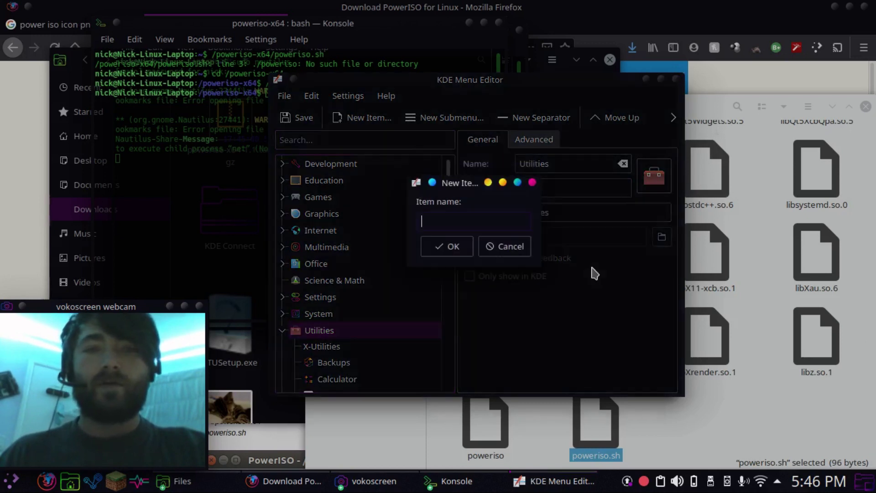
type("Powe")
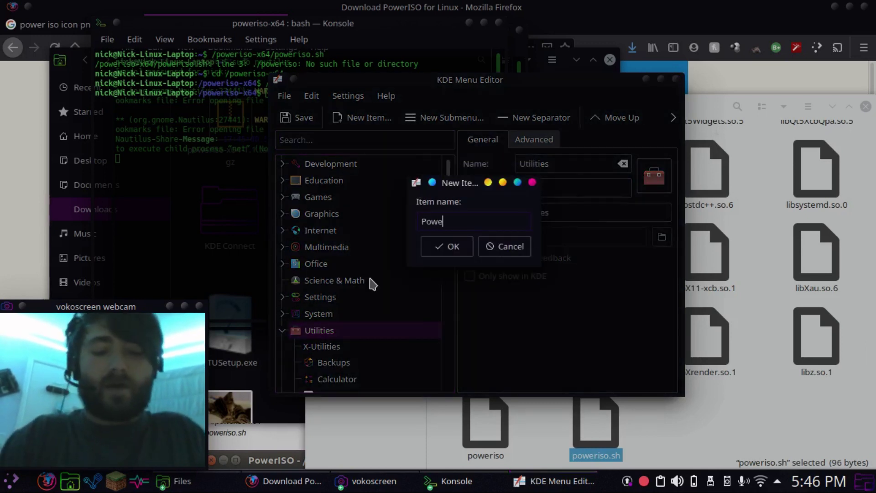
type("r ISo")
key("Return")
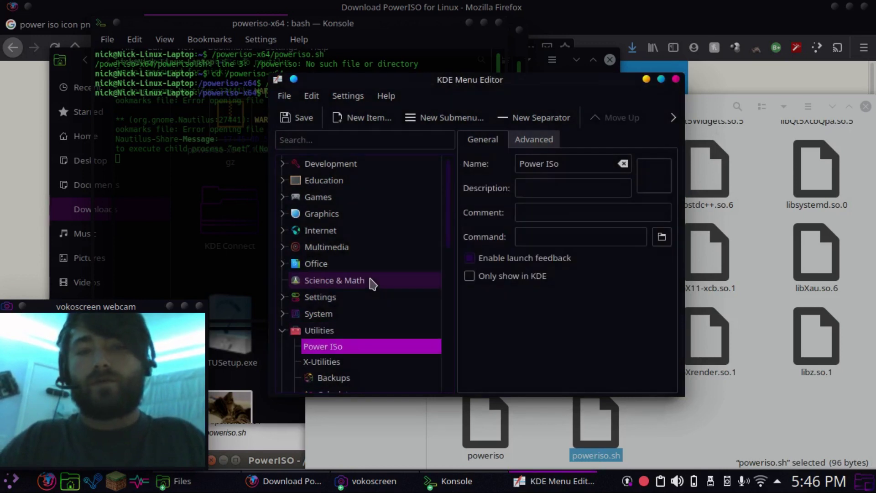
left_click(594, 164)
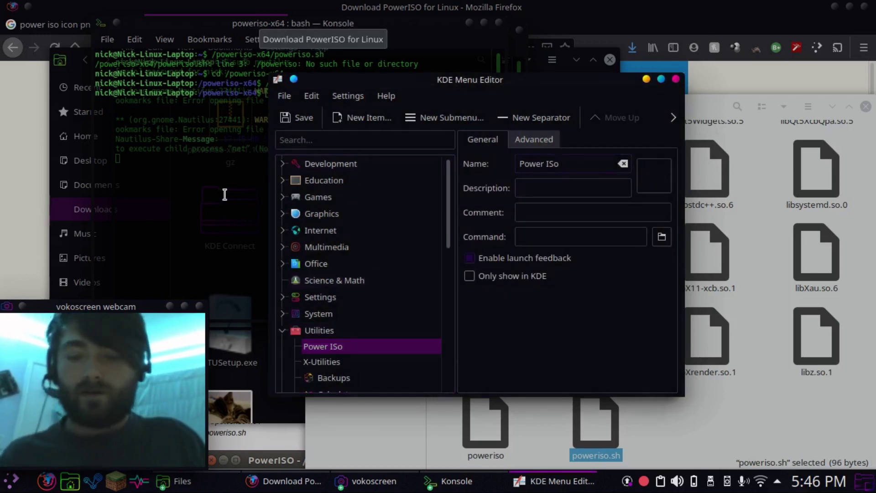
key("BackSpace")
type("O")
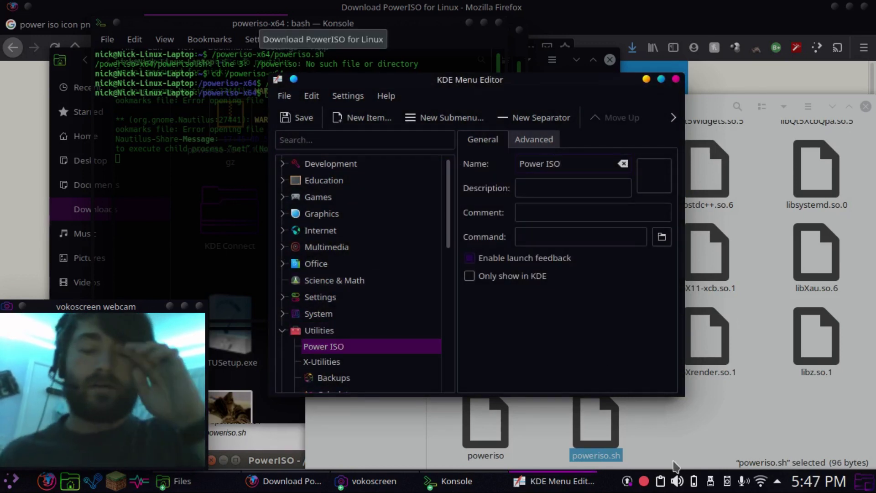
Move the description text into Comment as 'Launches Power ISO' and begin the command 'cd /poweriso-x64'.
left_click(567, 188)
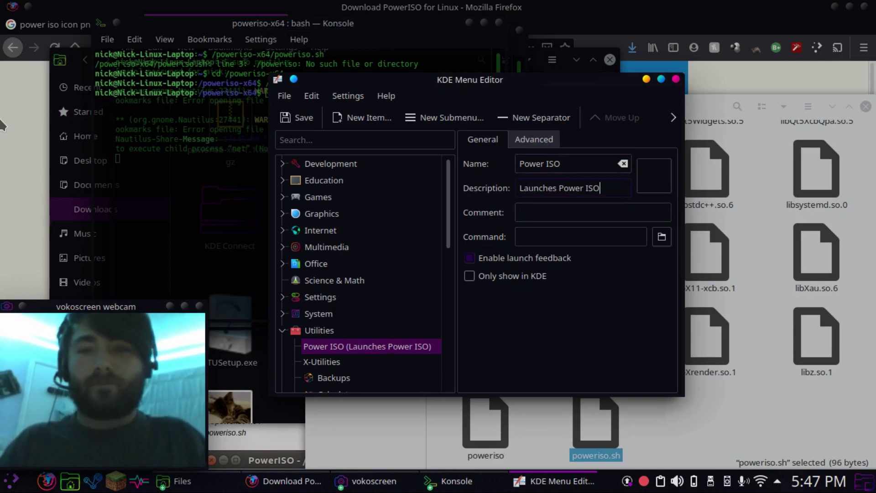
left_click_drag(615, 197, 499, 195)
key("ctrl+c")
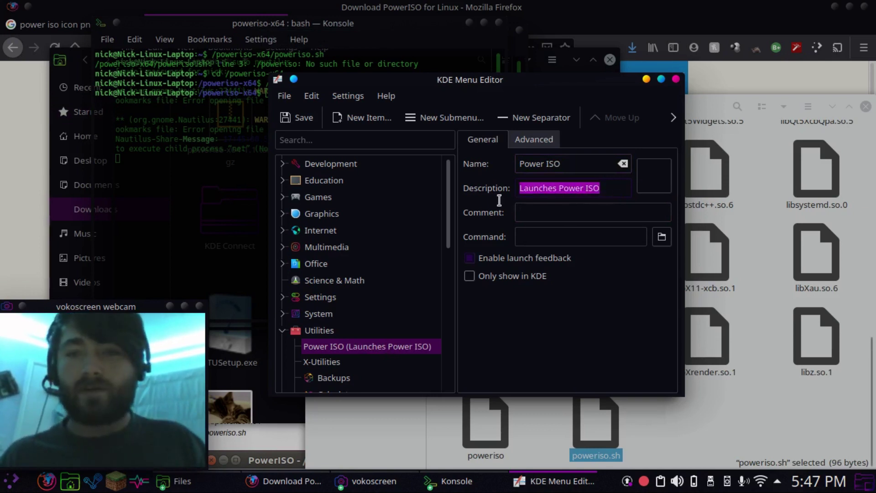
key("BackSpace")
key("Tab")
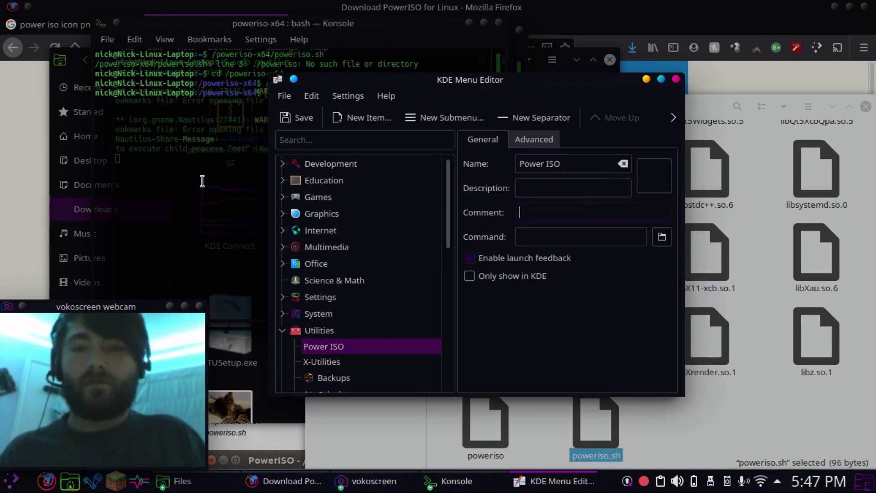
key("ctrl+v")
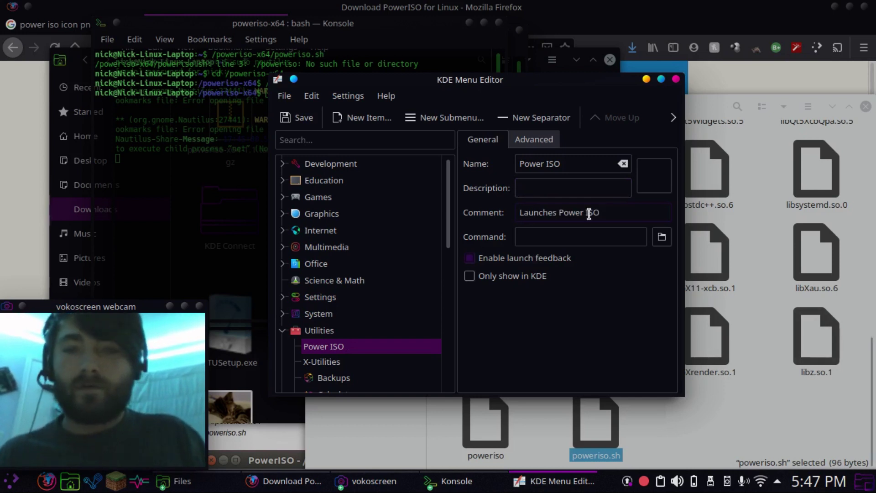
left_click(577, 241)
type("cd")
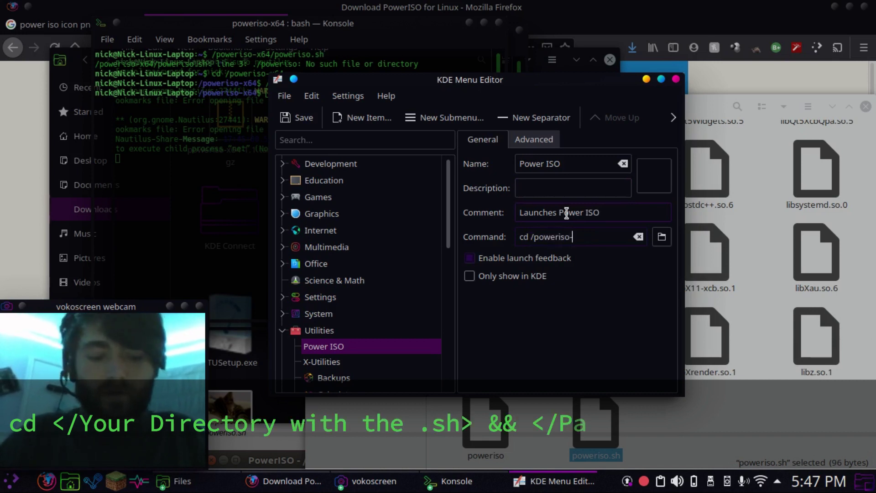
type("/poweriso-x")
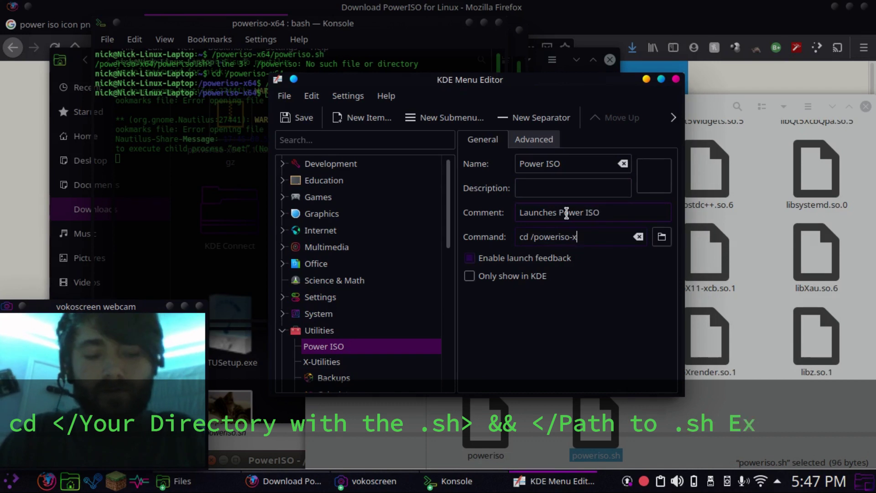
type("64 &&")
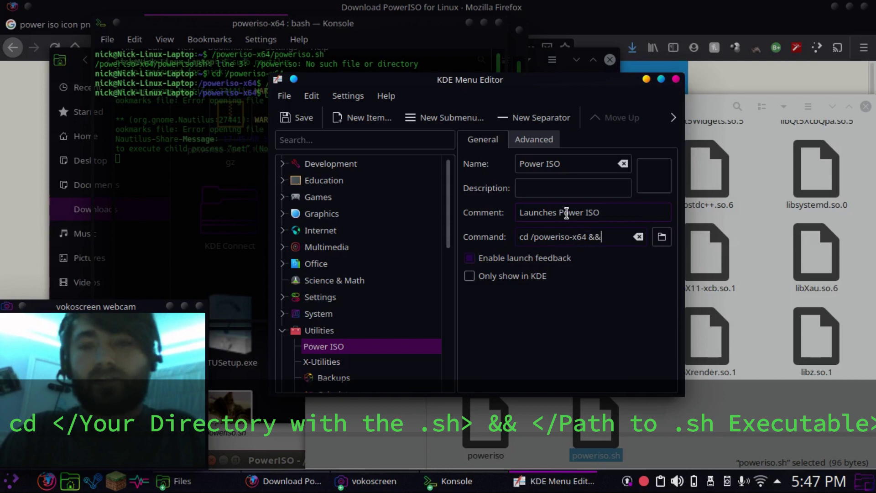
Copy the /poweriso-x64/poweriso.sh path from Konsole into the entry's Command field.
left_click(234, 166)
left_click_drag(386, 90, 363, 83)
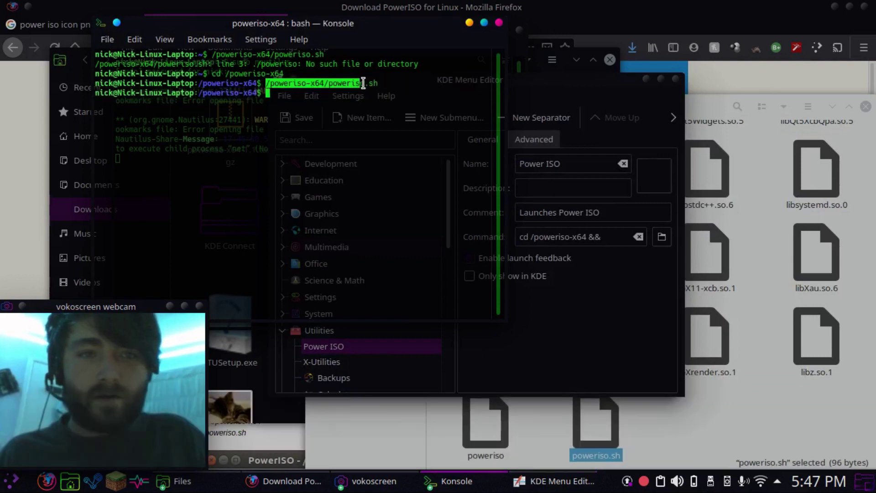
right_click(365, 86)
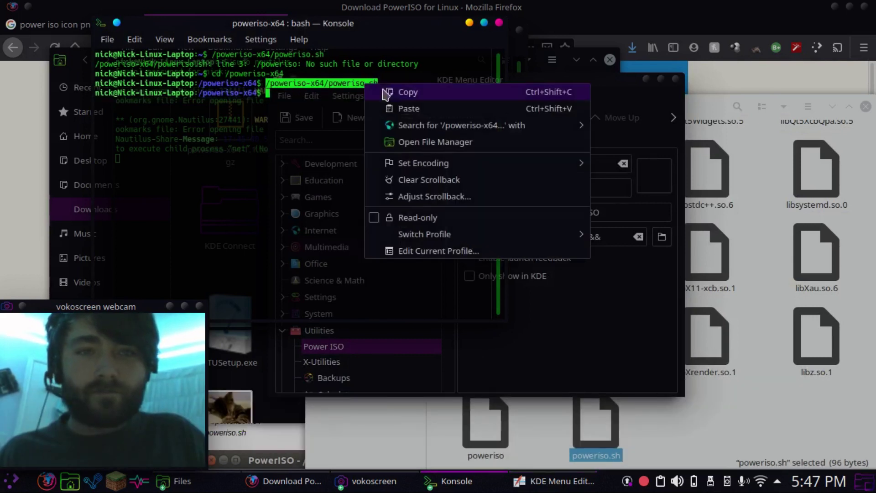
left_click(392, 93)
left_click(622, 237)
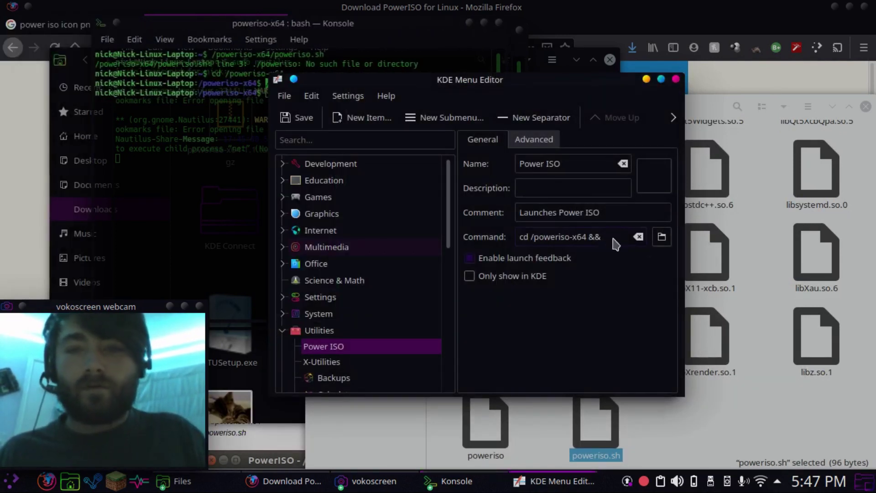
right_click(614, 238)
left_click(657, 316)
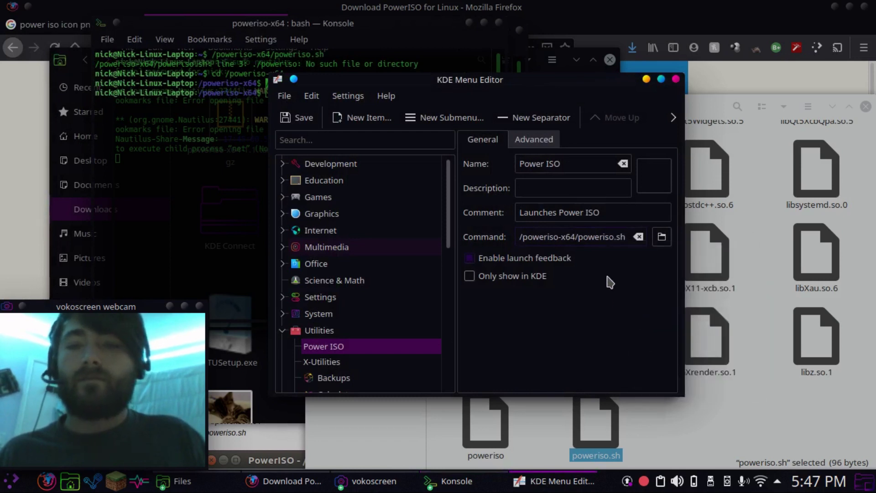
Test the full command in Konsole, confirm PowerISO launches, then close it.
triple_click(590, 238)
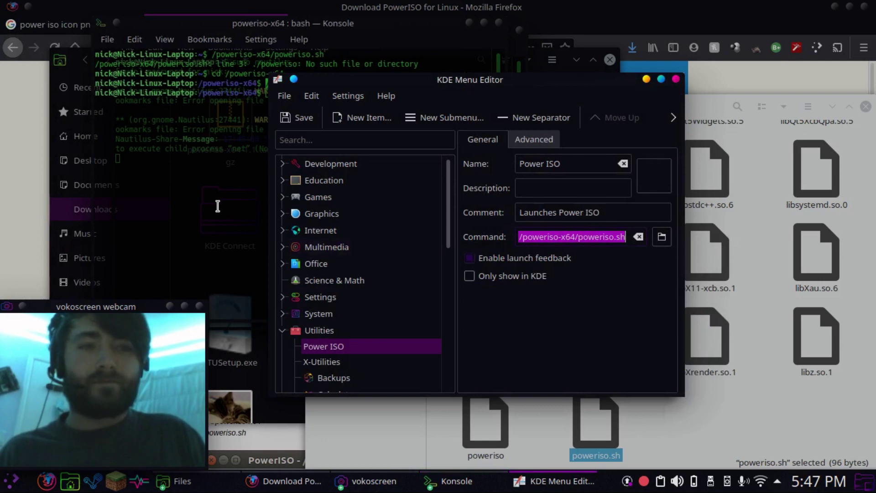
left_click(256, 197)
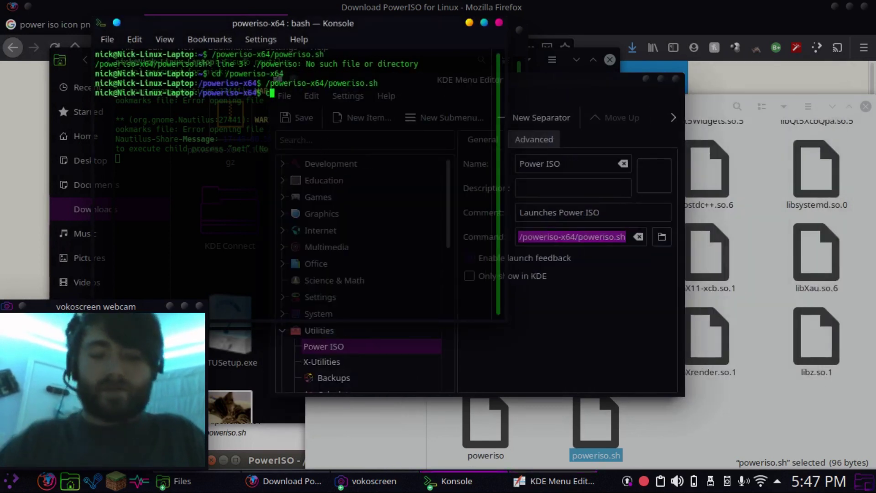
type("cd")
key("Return")
right_click(277, 191)
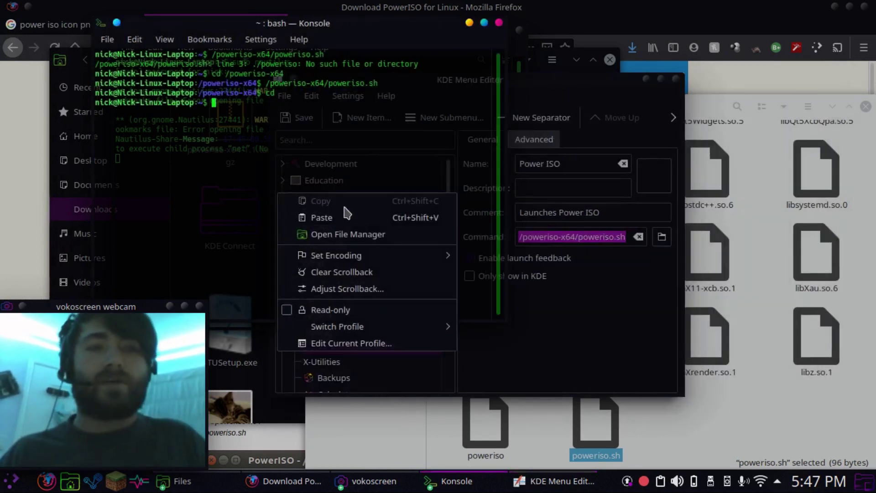
left_click(323, 215)
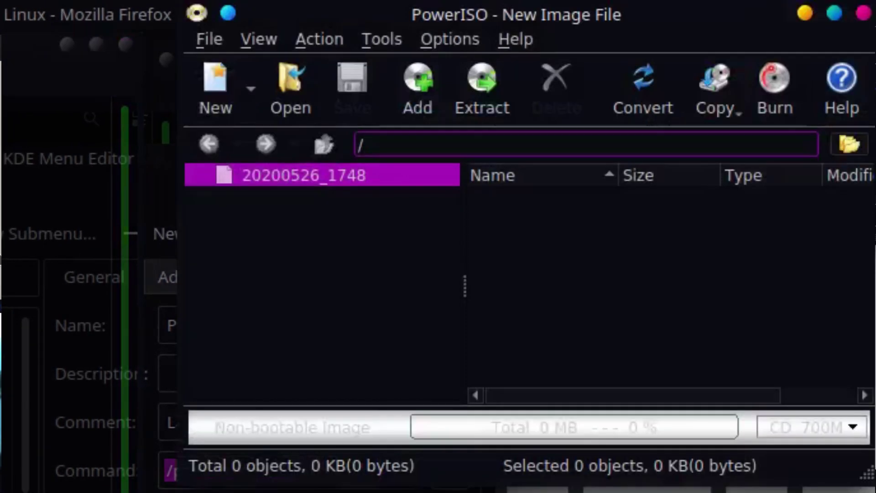
left_click(863, 14)
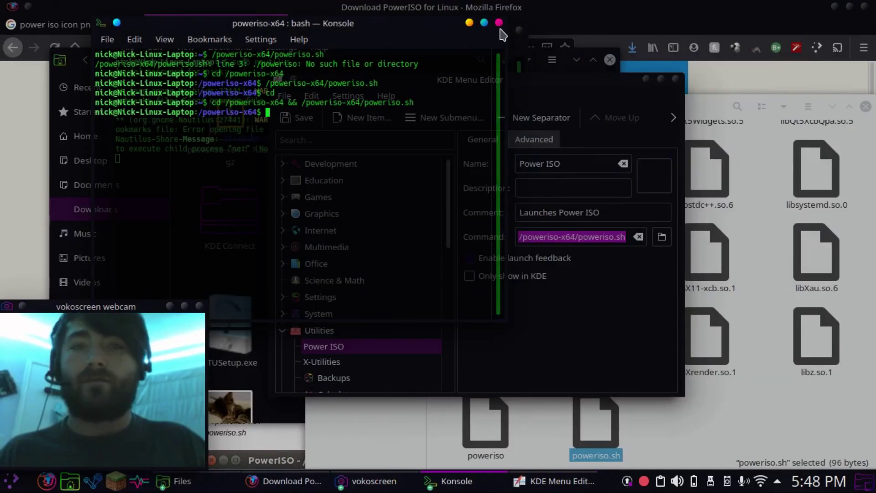
left_click(499, 24)
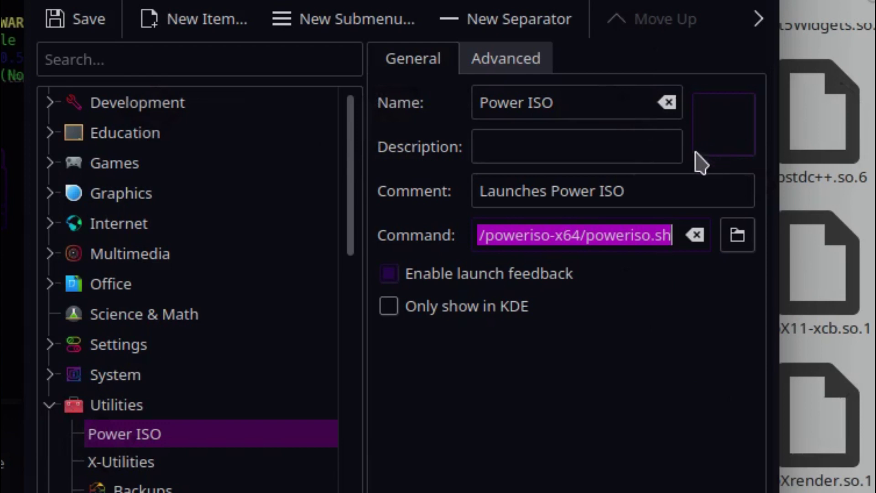
Open the Power ISO entry's Select Icon dialog, scroll the System icons, then switch to Firefox.
left_click(723, 152)
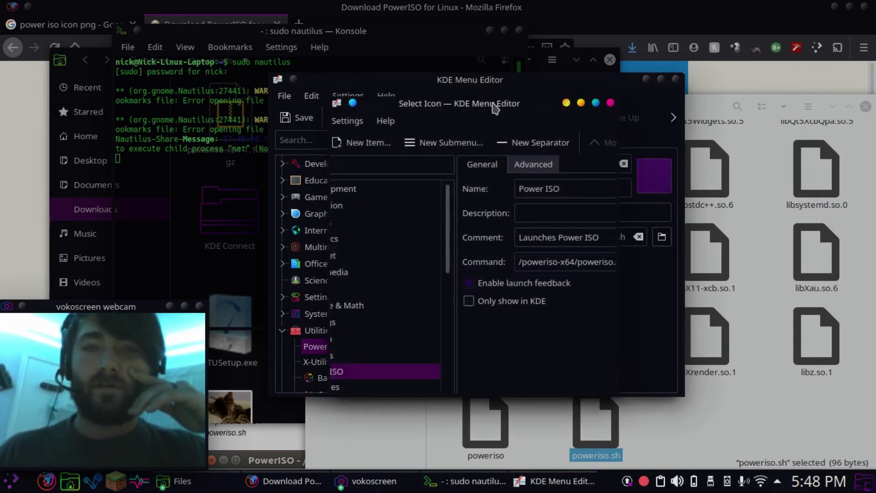
left_click_drag(530, 96, 553, 111)
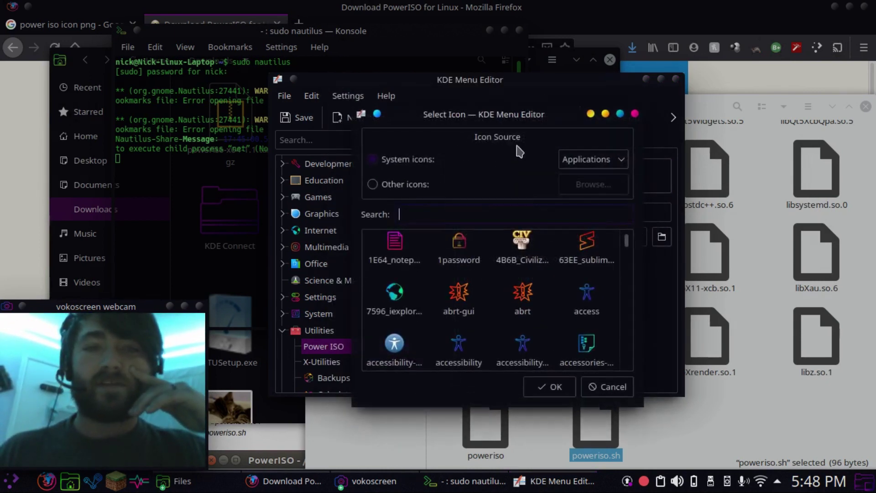
scroll(559, 327, "down", 5)
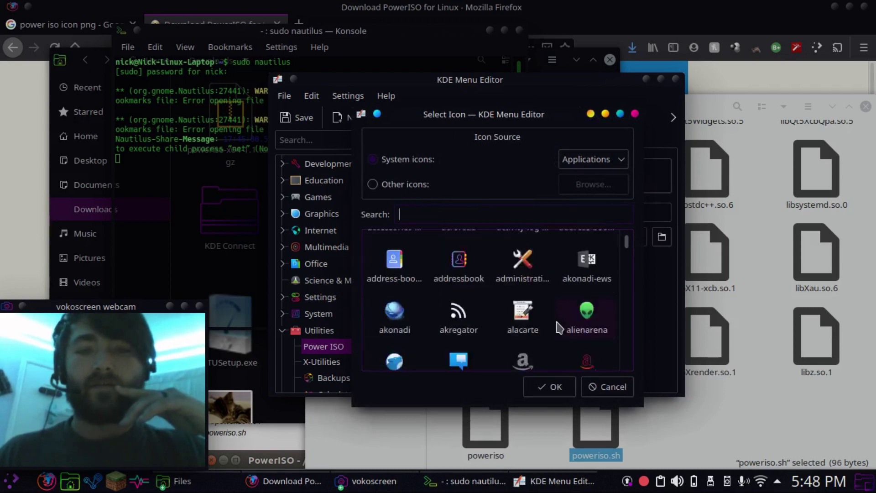
scroll(559, 327, "up", 5)
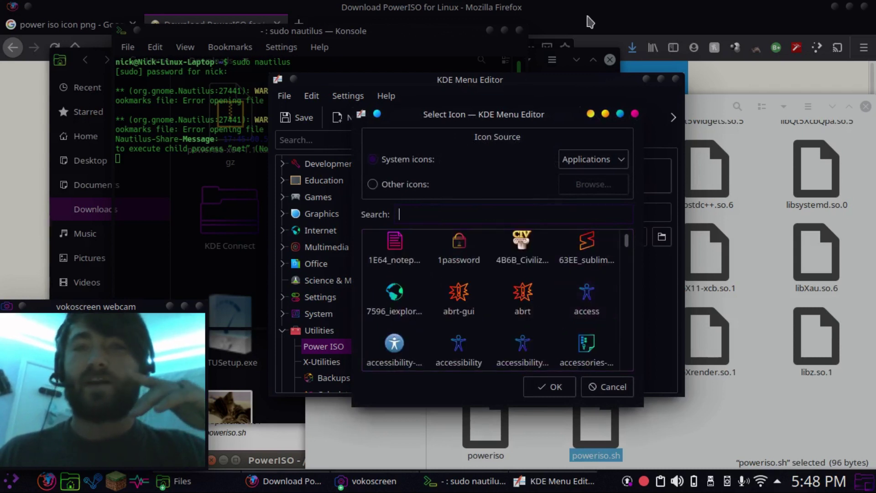
left_click(500, 22)
Save the golden PowerISO disc image from Google Images as a PNG in Downloads, then minimize Firefox.
left_click(84, 26)
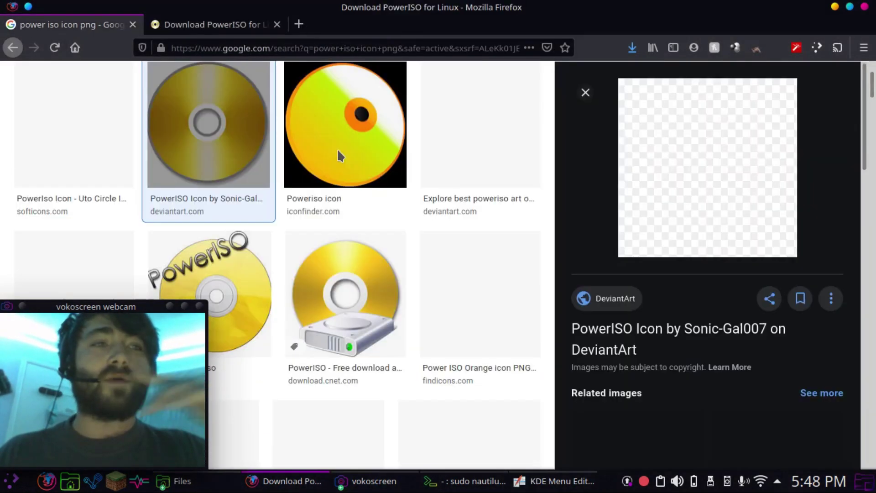
right_click(691, 160)
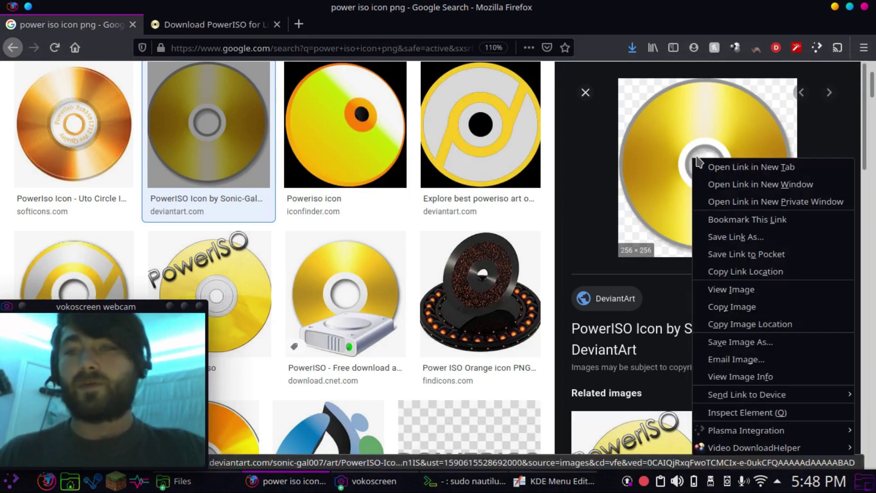
left_click(761, 349)
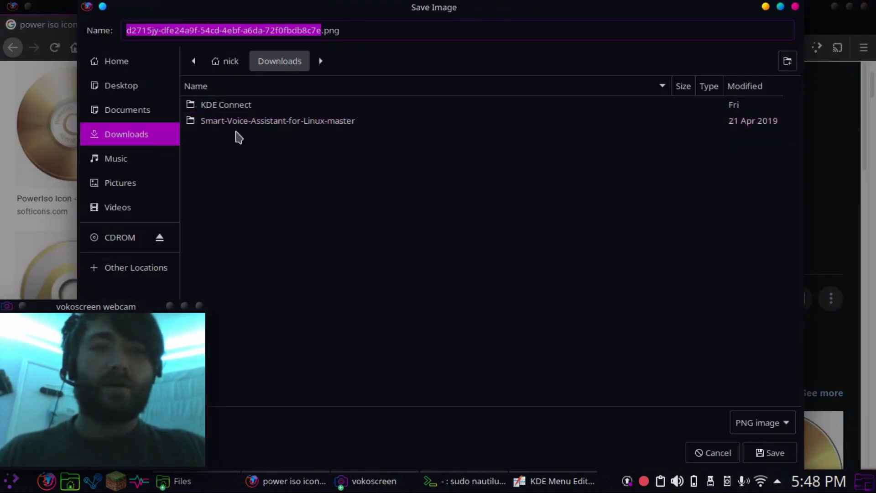
left_click(766, 452)
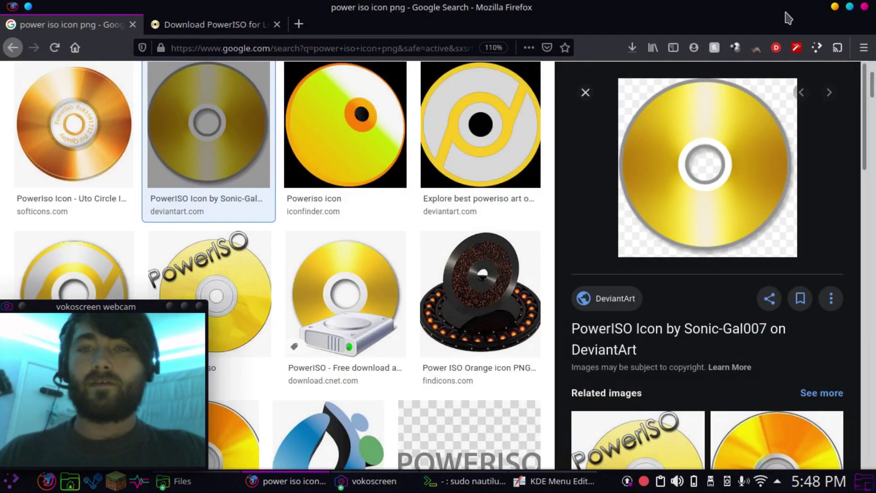
left_click(835, 7)
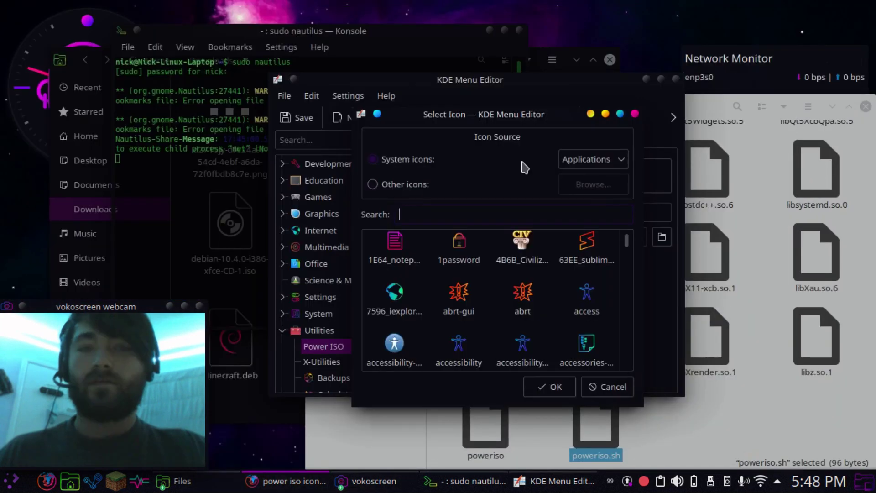
Set the Power ISO entry's icon to the downloaded disc PNG and save the menu.
left_click(424, 186)
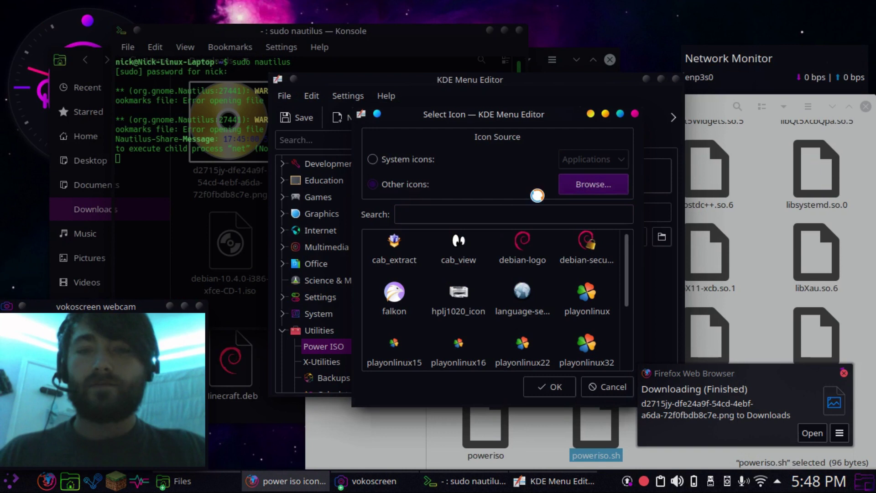
left_click(588, 183)
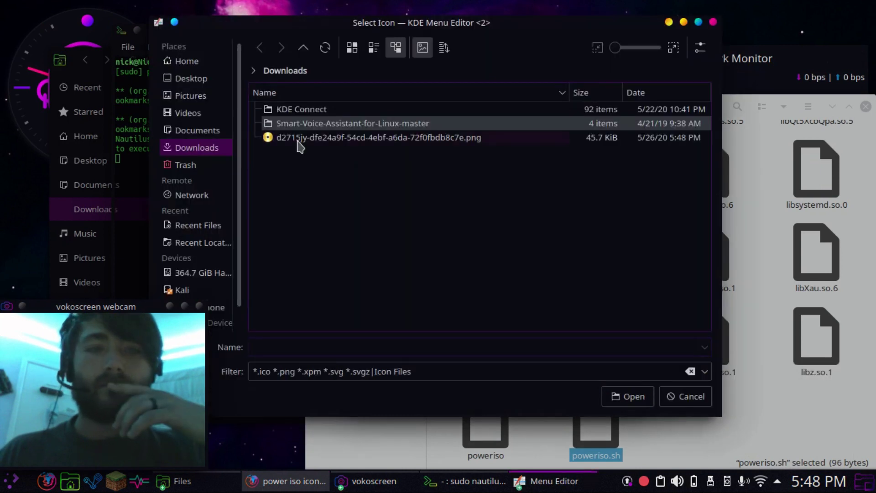
double_click(294, 137)
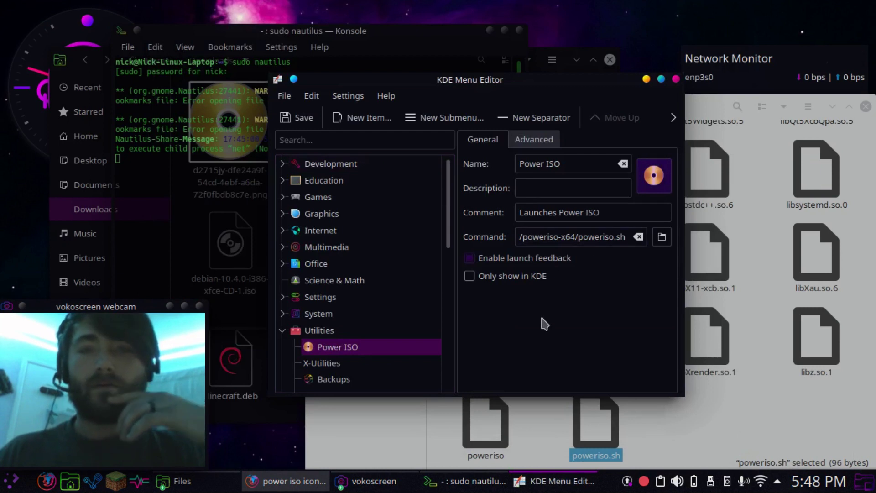
left_click(302, 118)
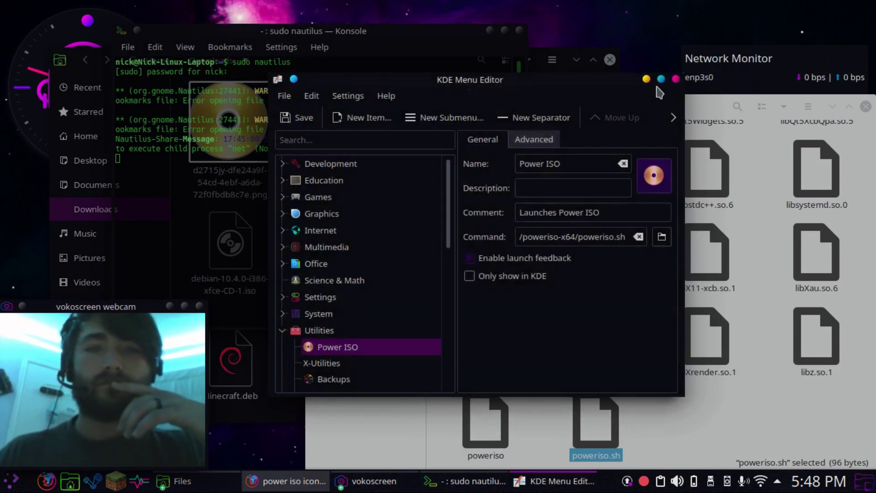
Close KDE Menu Editor, the sudo nautilus terminal and the file manager, then move the webcam preview to the upper right.
left_click(675, 78)
left_click(514, 36)
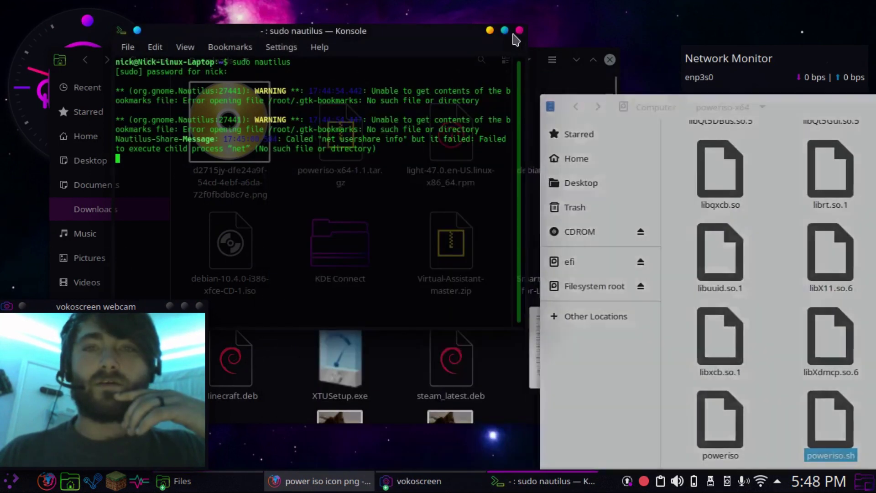
left_click(518, 30)
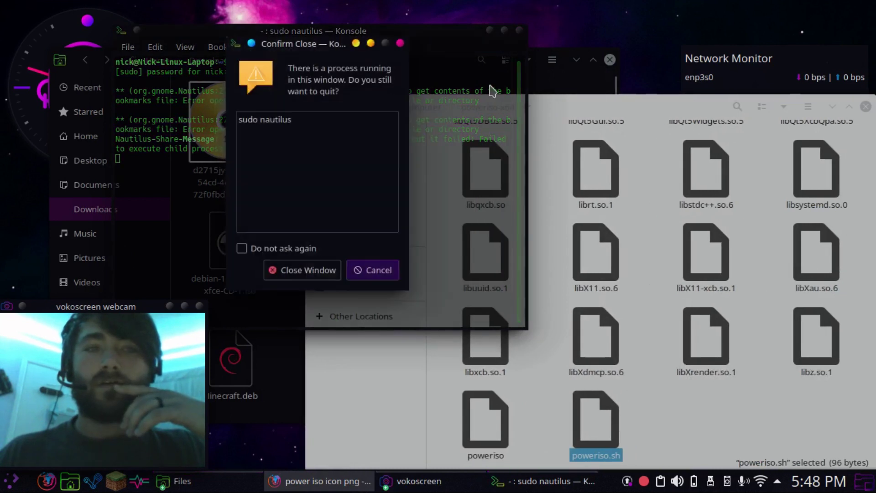
left_click(326, 271)
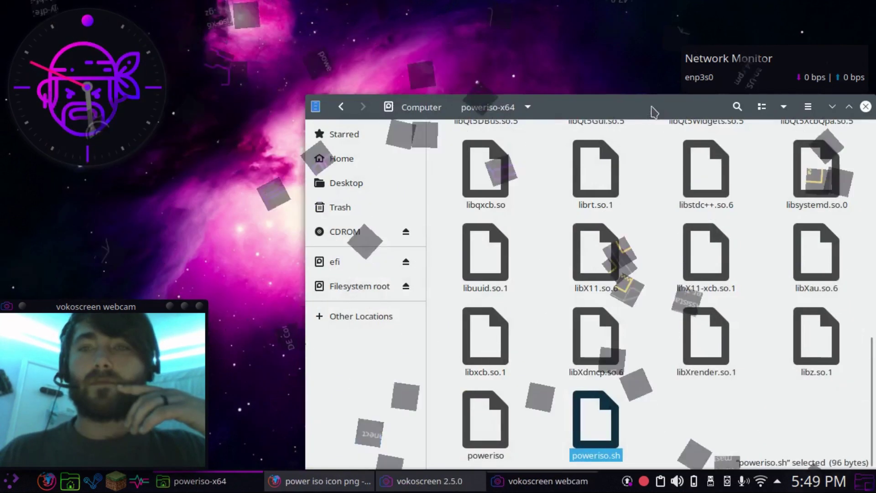
left_click_drag(652, 112, 582, 112)
left_click(795, 106)
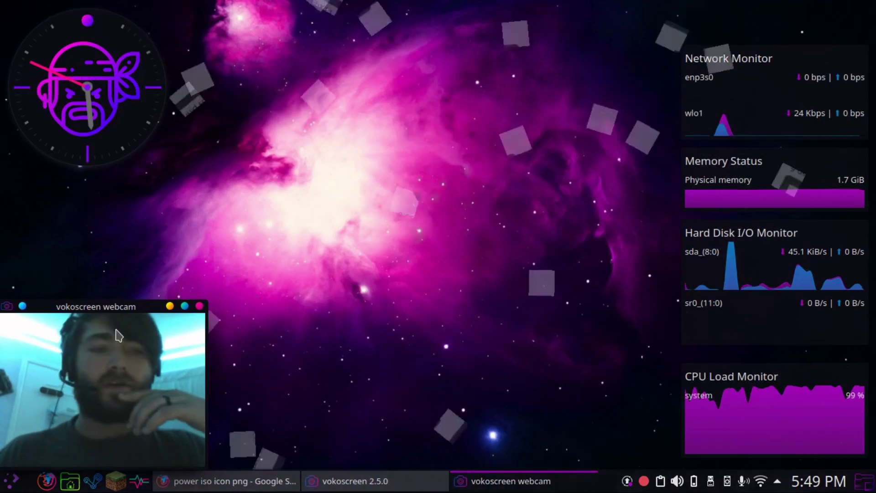
left_click_drag(137, 308, 671, 117)
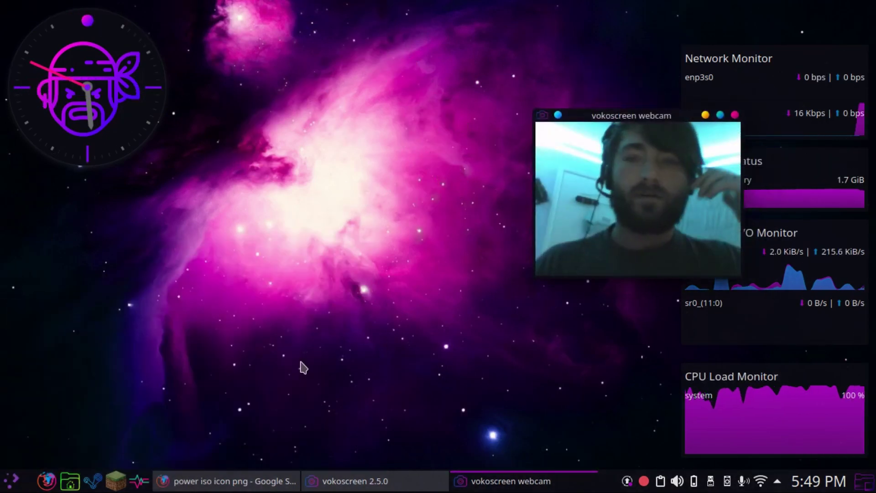
Browse the application launcher to the Utilities category.
left_click(11, 480)
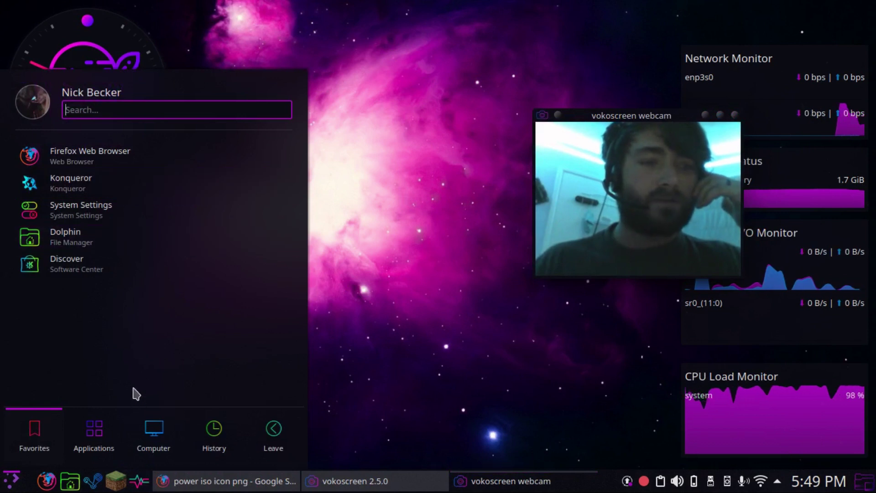
mouse_move(113, 422)
left_click(122, 372)
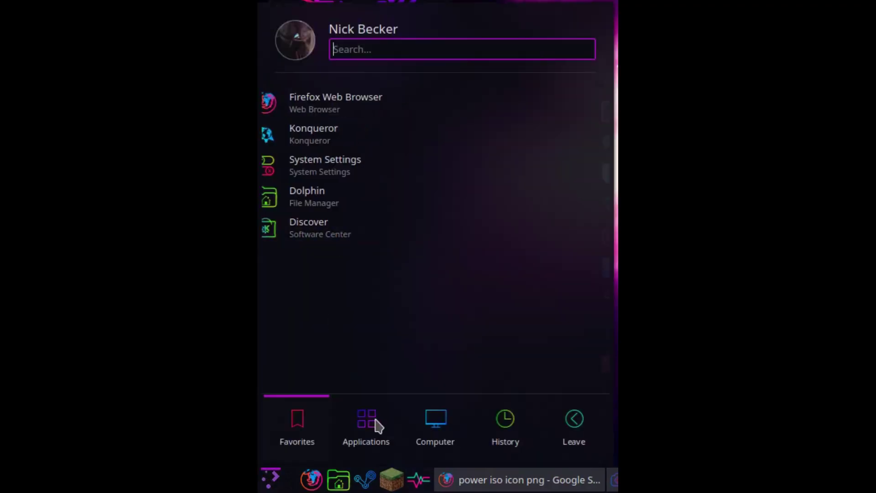
left_click(373, 425)
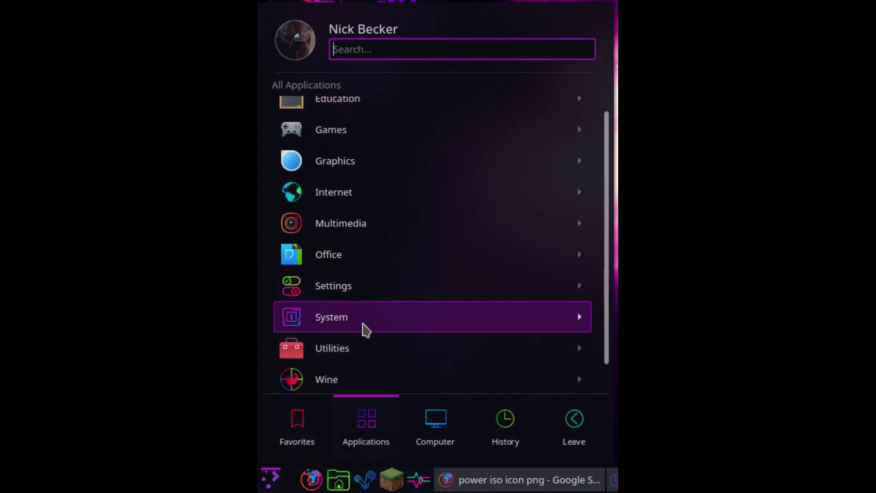
left_click(360, 352)
Launch Power ISO from Utilities and enlarge its New Image File window.
left_click(362, 116)
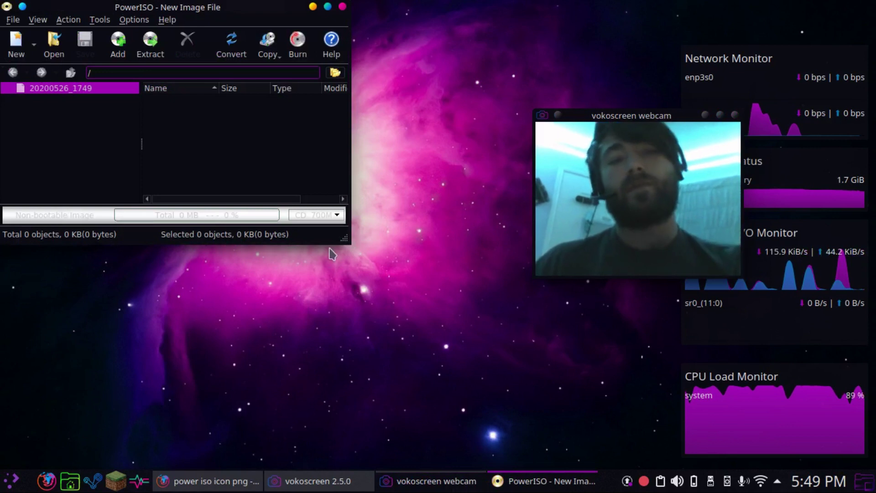
left_click_drag(343, 238, 581, 355)
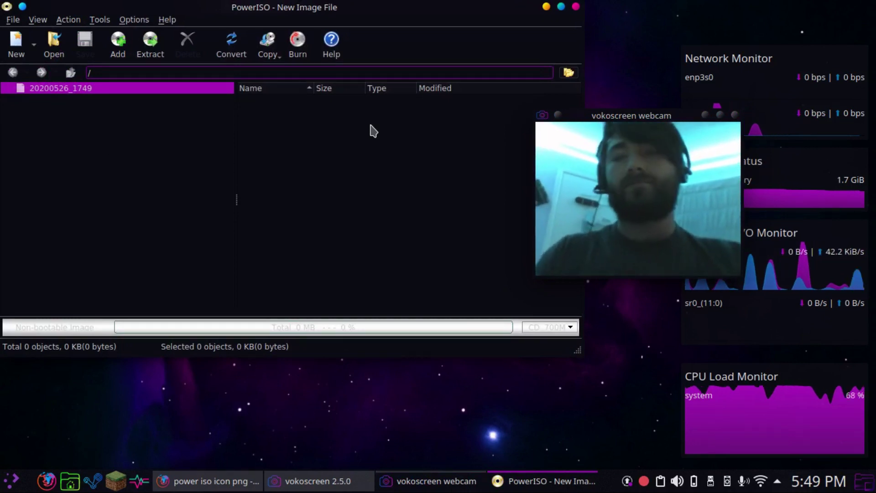
Search 'about' to review the Ubuntu 20.04 and Plasma 5.18.5 details, then close System Information.
left_click(10, 480)
type("about")
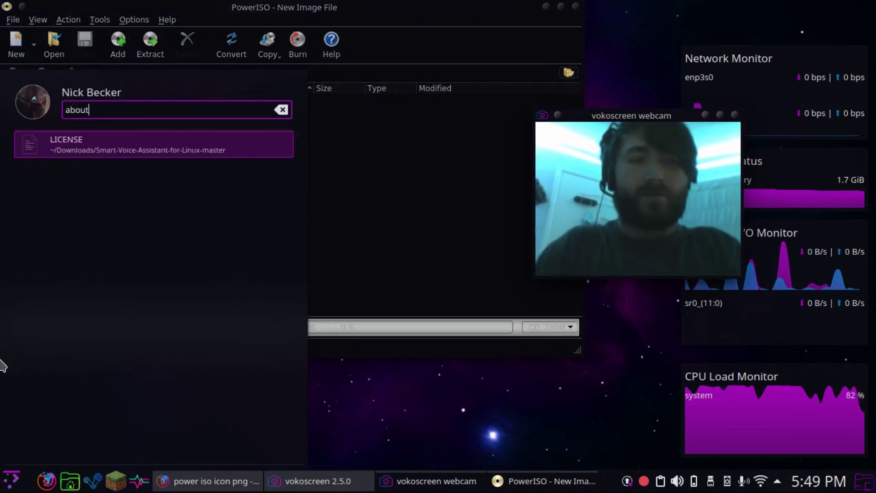
key("Return")
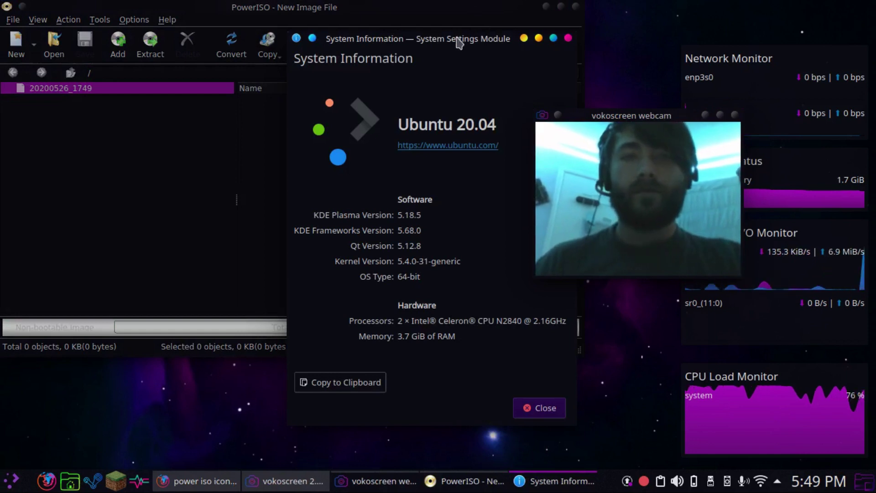
left_click_drag(456, 39, 232, 17)
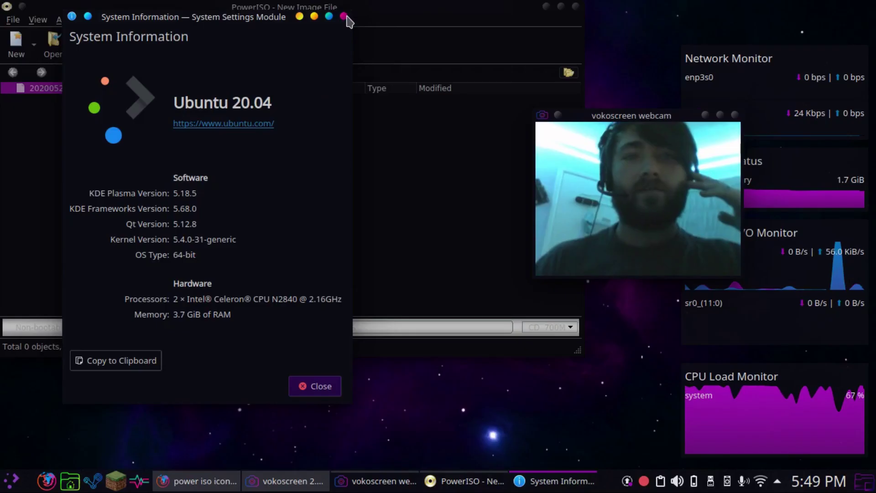
left_click(343, 17)
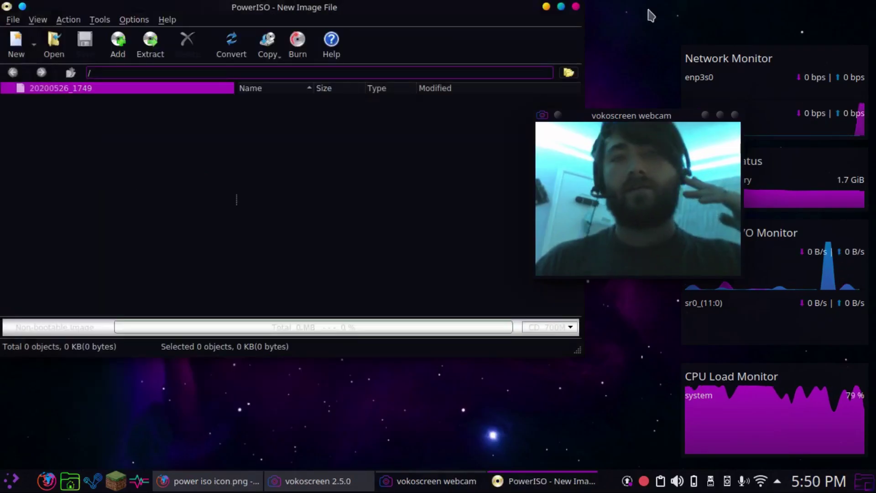
Close the PowerISO window.
left_click(576, 7)
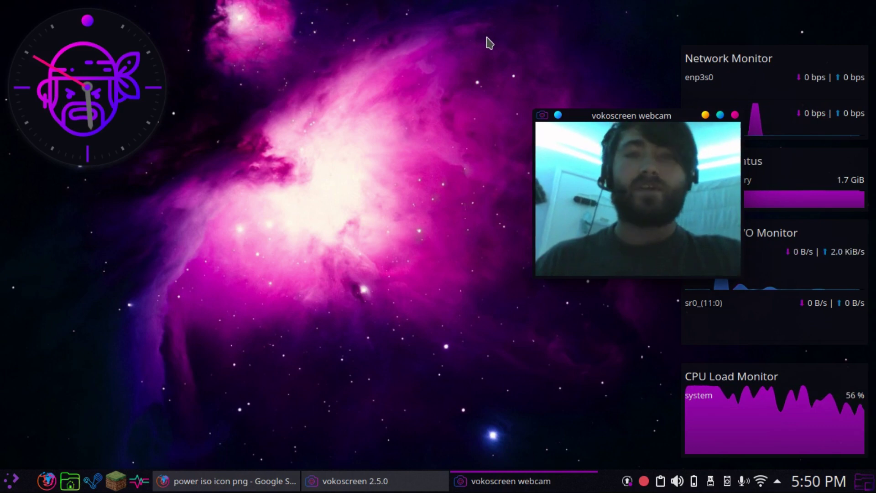
left_click(314, 481)
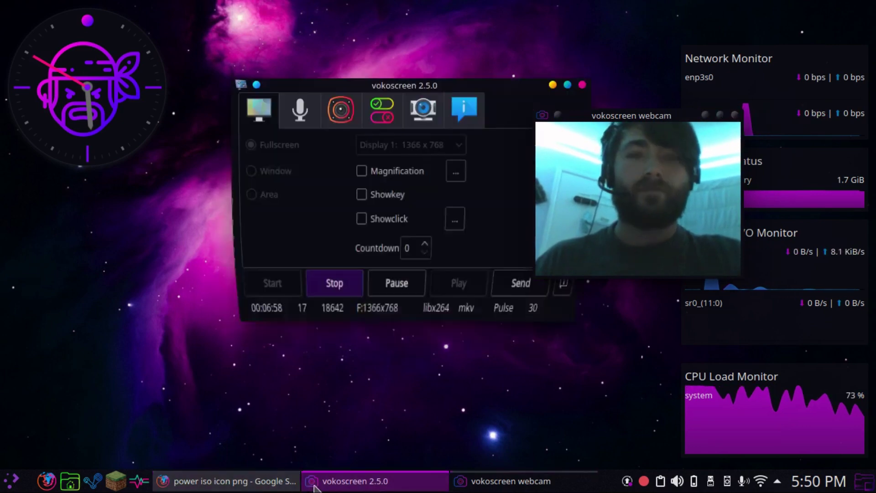